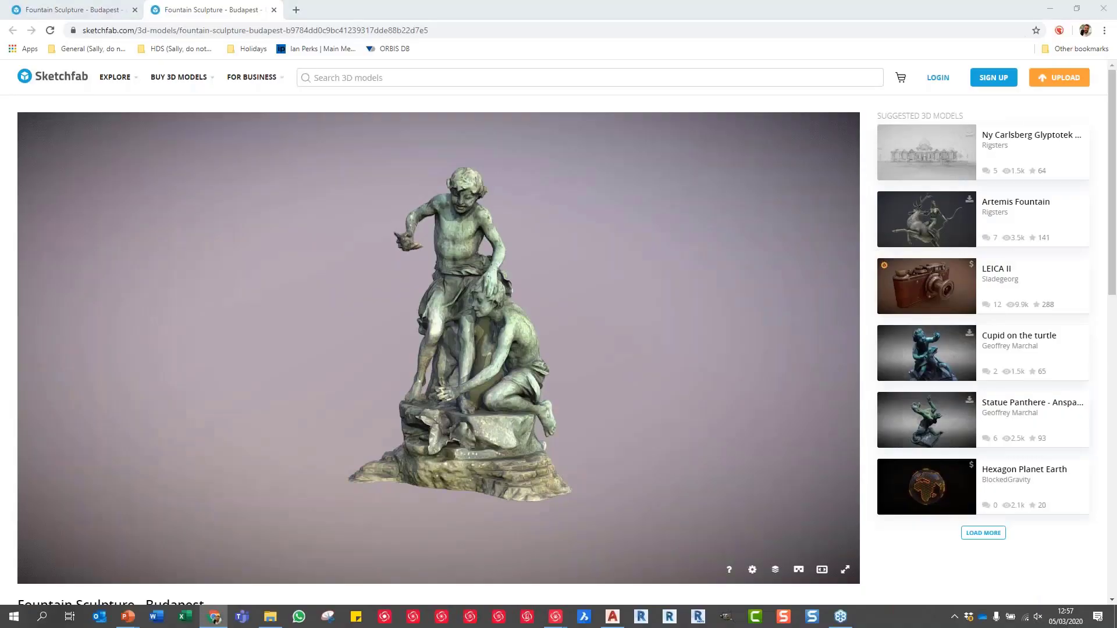
key(alt+Tab)
Step: Bring the TunnelInspection project forward and orbit to show the tunnel's blue end
click(453, 473)
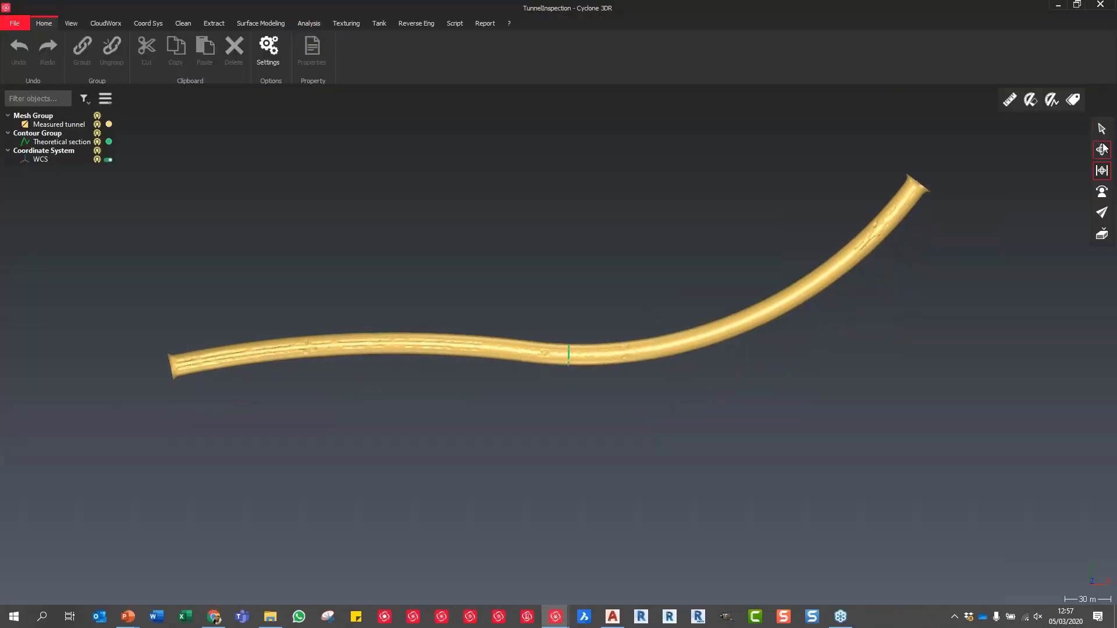
drag(617, 362, 629, 262)
scroll(713, 349, up, 6)
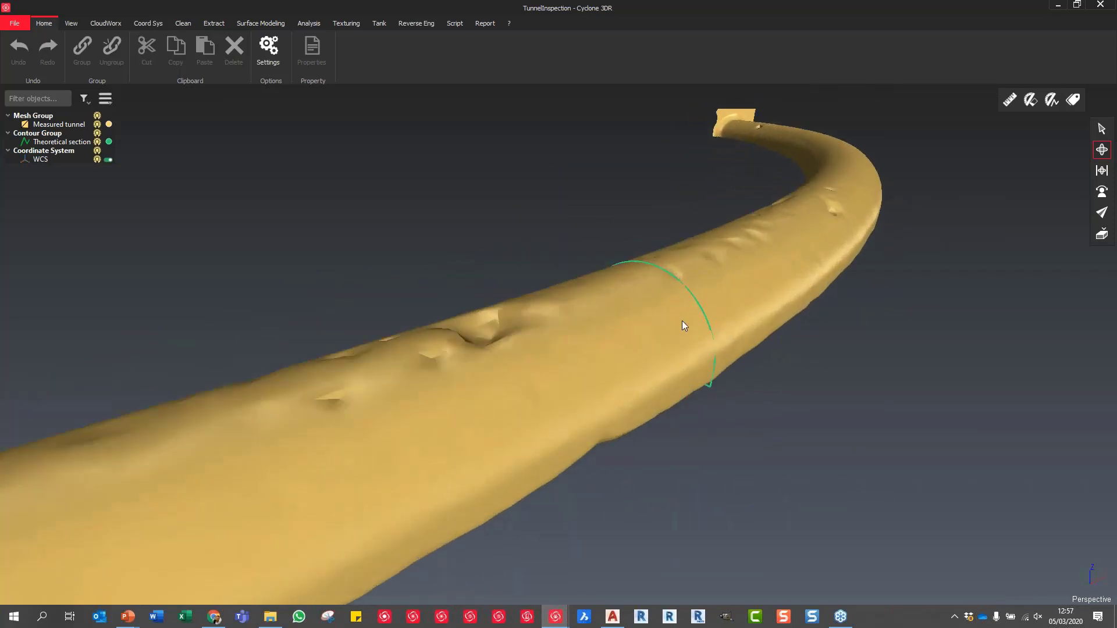
scroll(701, 368, down, 10)
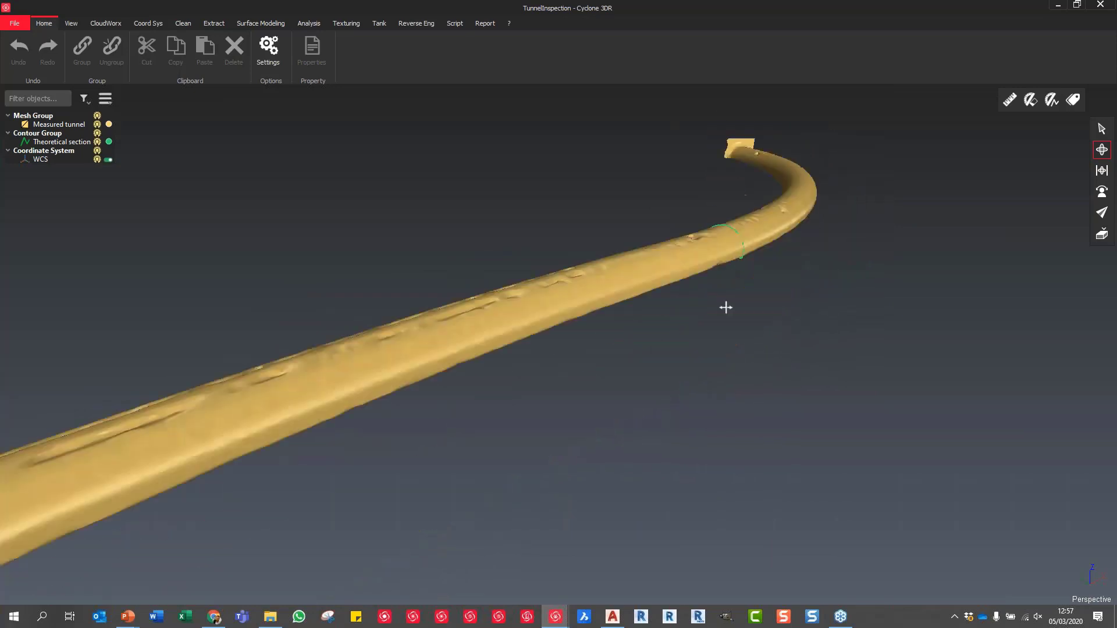
scroll(669, 361, down, 8)
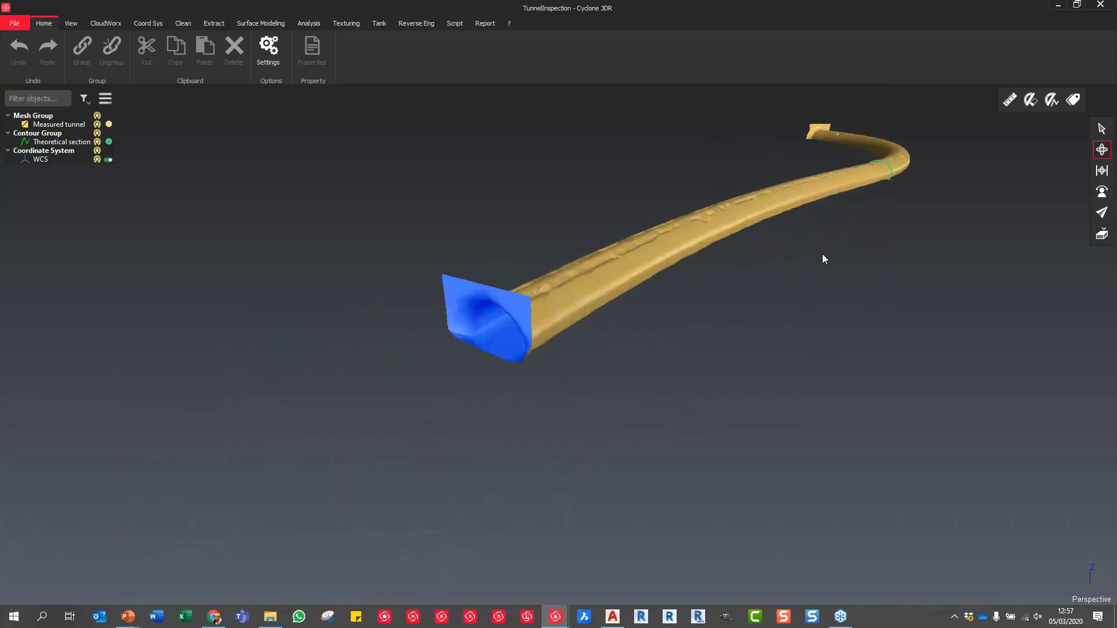
drag(822, 253, 764, 254)
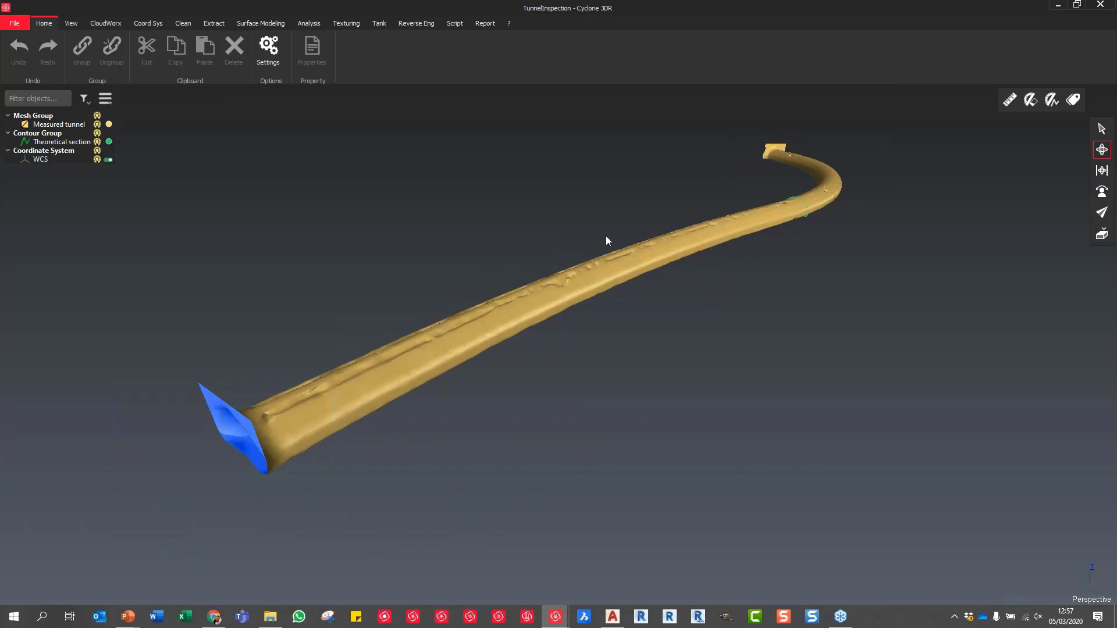
Step: Select the Measured tunnel mesh with the Select tool
click(1103, 132)
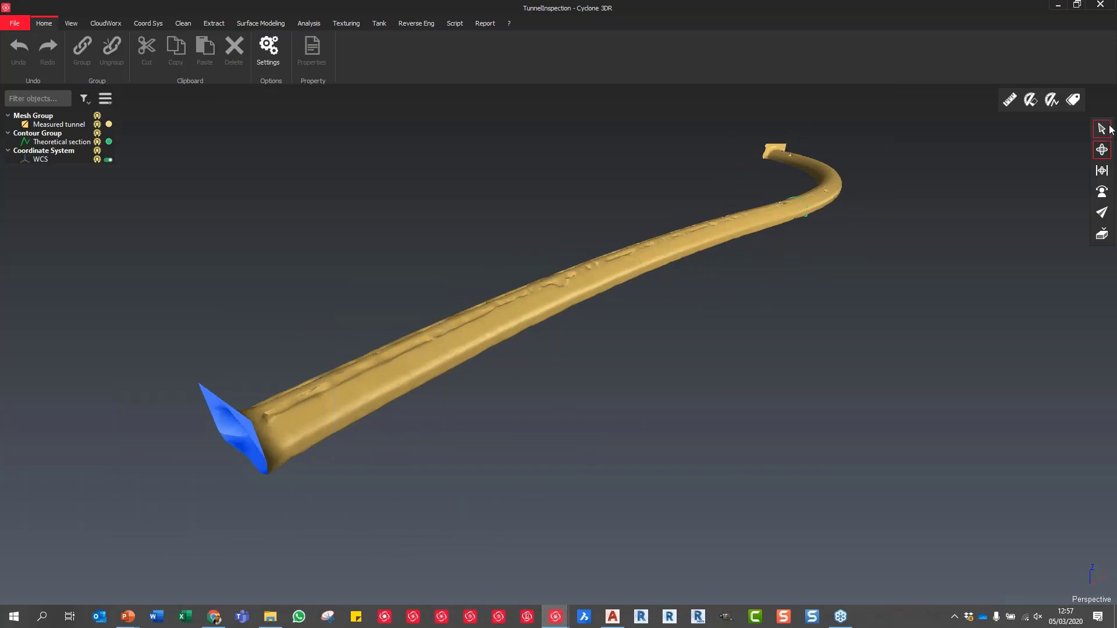
click(492, 326)
click(263, 24)
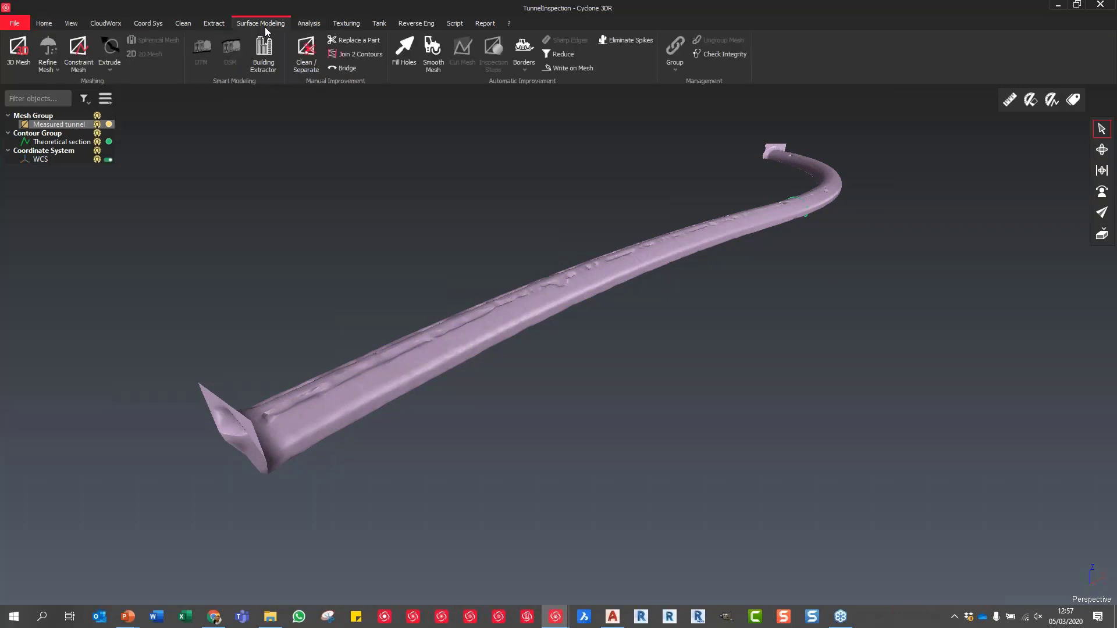
Step: Compute a Neutral Axis for the Measured tunnel and preview it
click(207, 26)
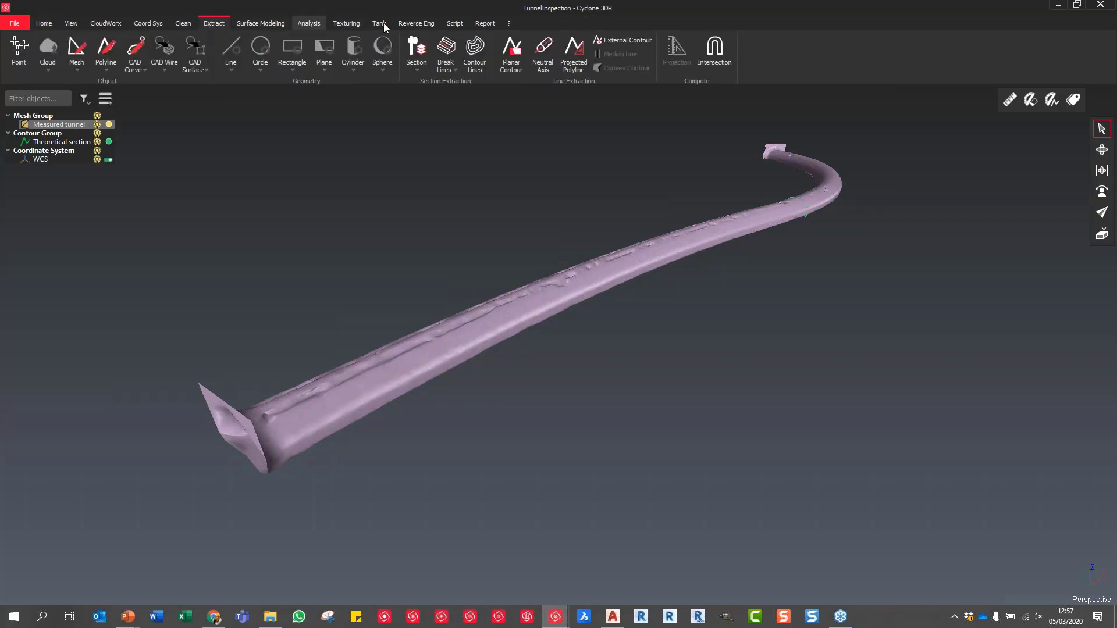
click(544, 65)
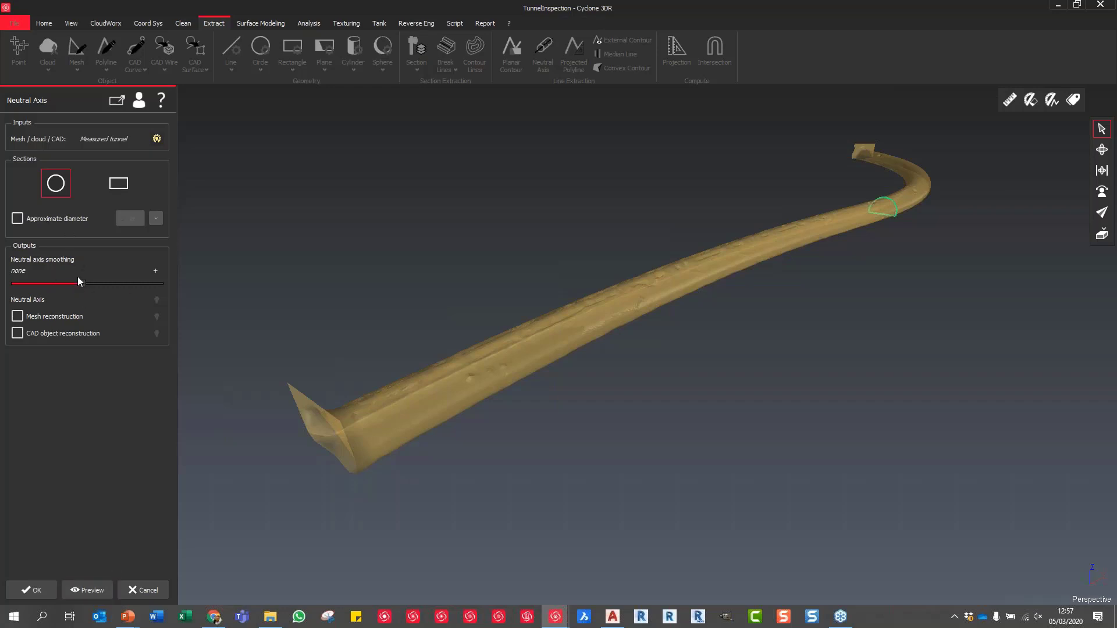
click(93, 590)
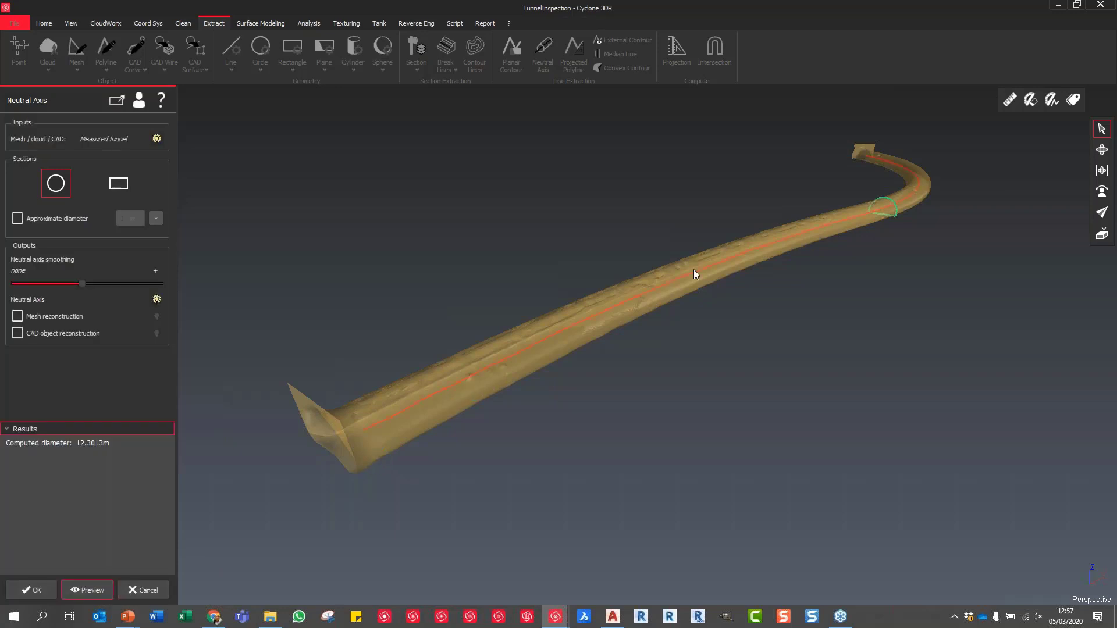
scroll(438, 395, up, 10)
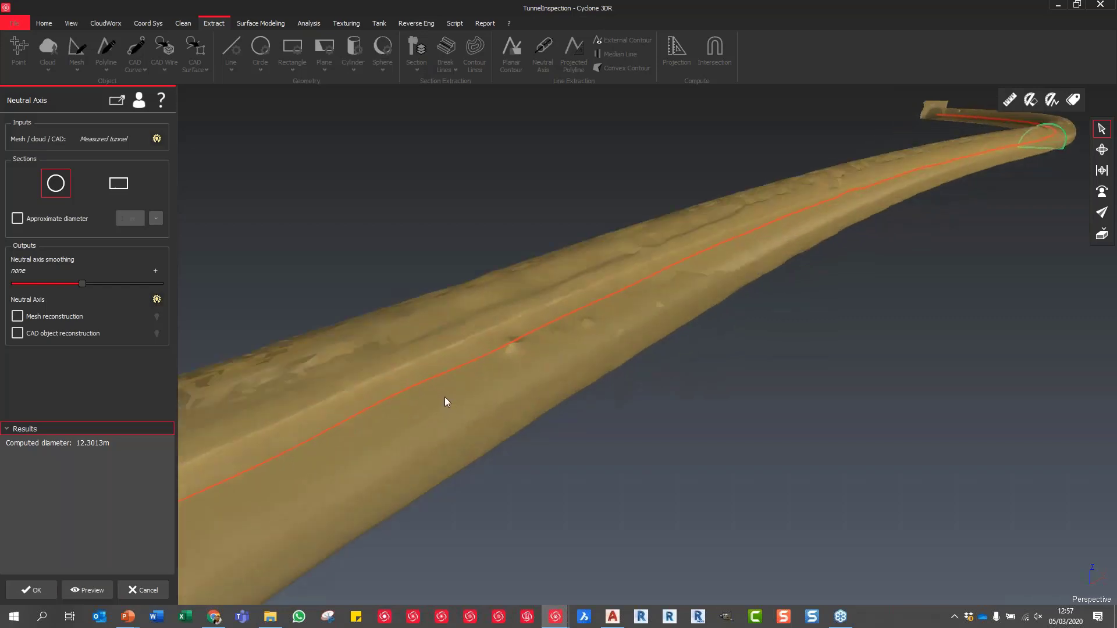
scroll(461, 386, down, 5)
middle_drag(462, 386, 767, 247)
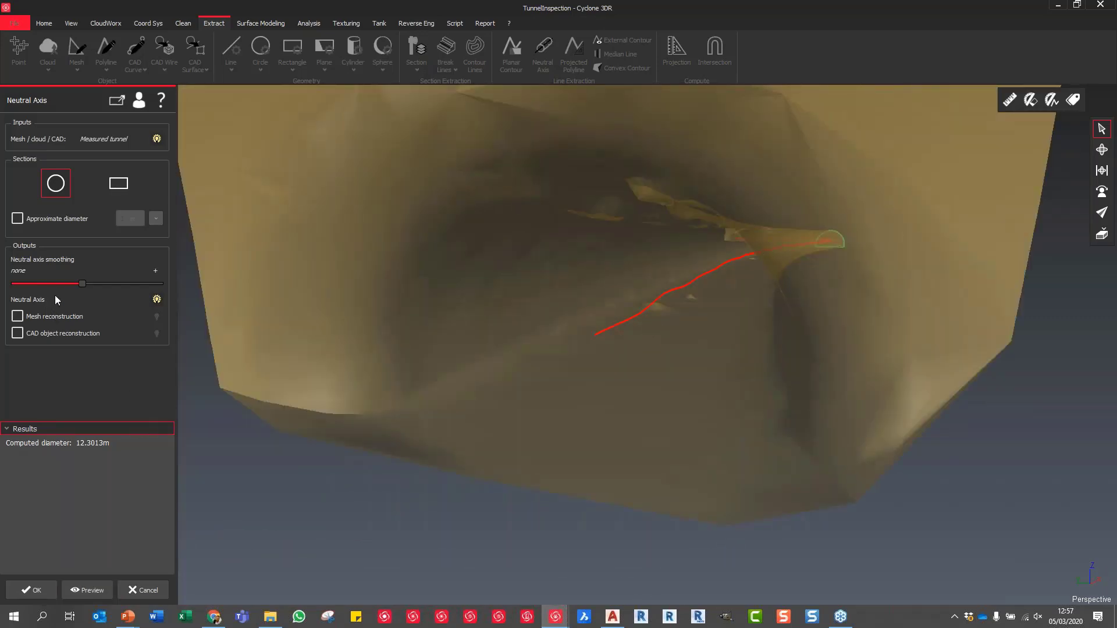
Step: Set neutral axis smoothing to minimum and create the 12.3013 m diameter axis
drag(83, 289, 124, 291)
drag(807, 275, 1098, 227)
click(1102, 149)
drag(903, 319, 736, 381)
scroll(734, 387, down, 3)
click(39, 591)
drag(751, 365, 647, 378)
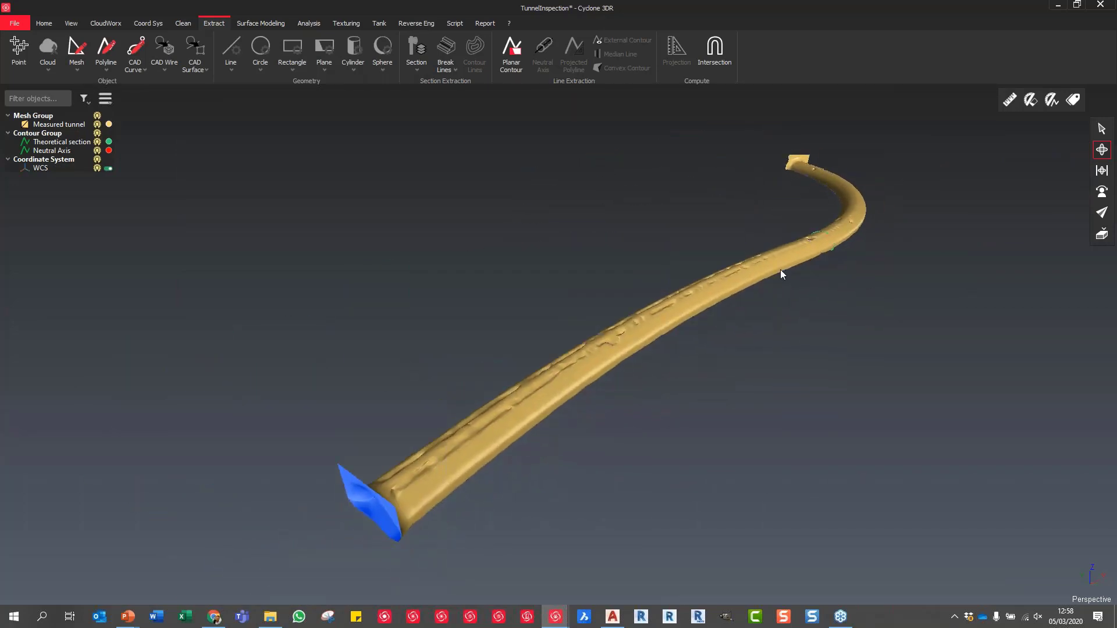
Step: Hide the Measured tunnel mesh to leave the axis and section visible
scroll(832, 234, up, 5)
scroll(833, 241, up, 4)
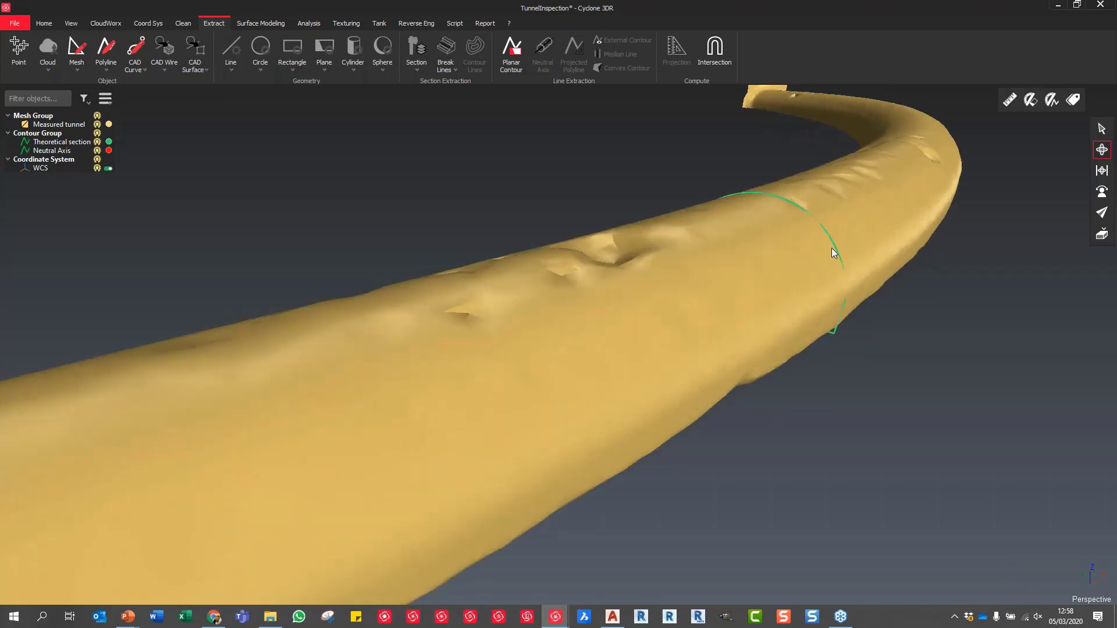
click(97, 124)
scroll(727, 256, down, 2)
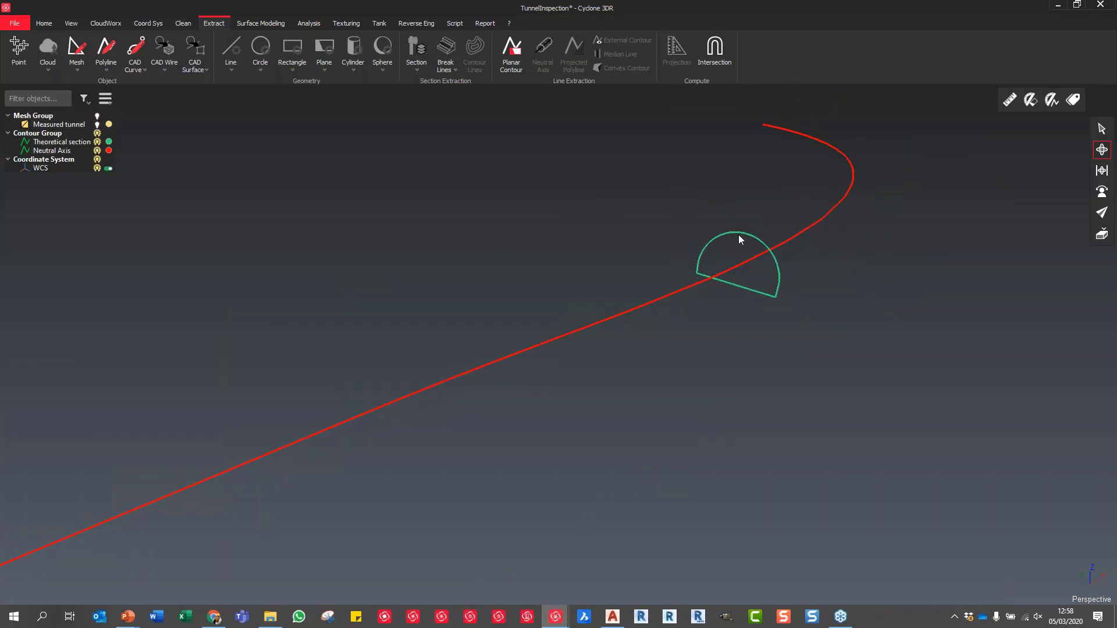
drag(740, 239, 819, 289)
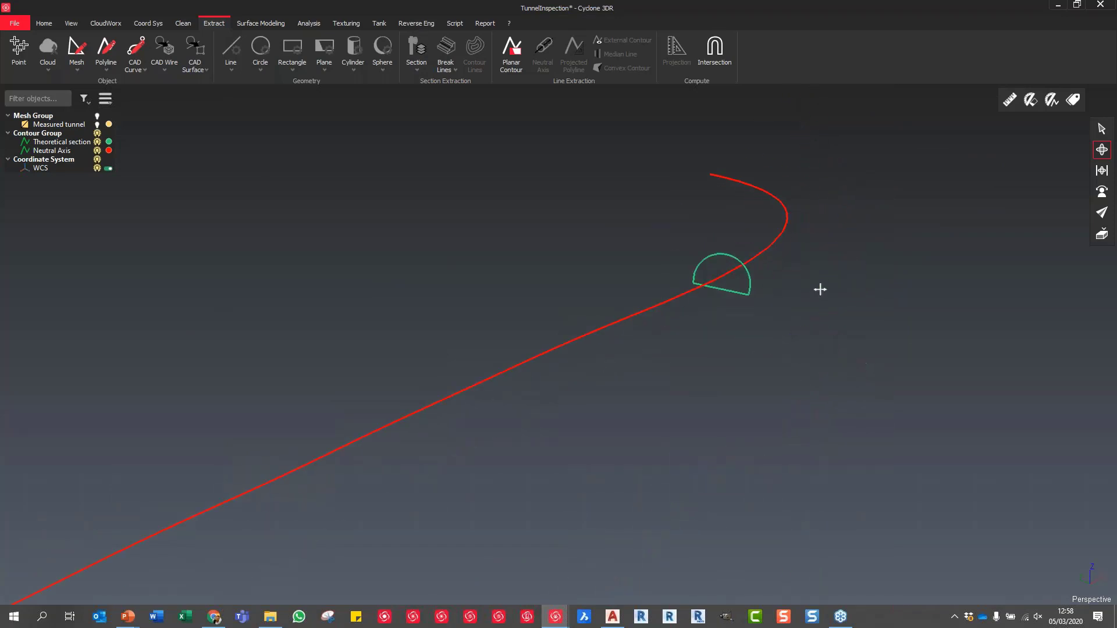
Step: Box-select the Neutral Axis and Theoretical section contours
click(1101, 129)
drag(790, 324, 610, 229)
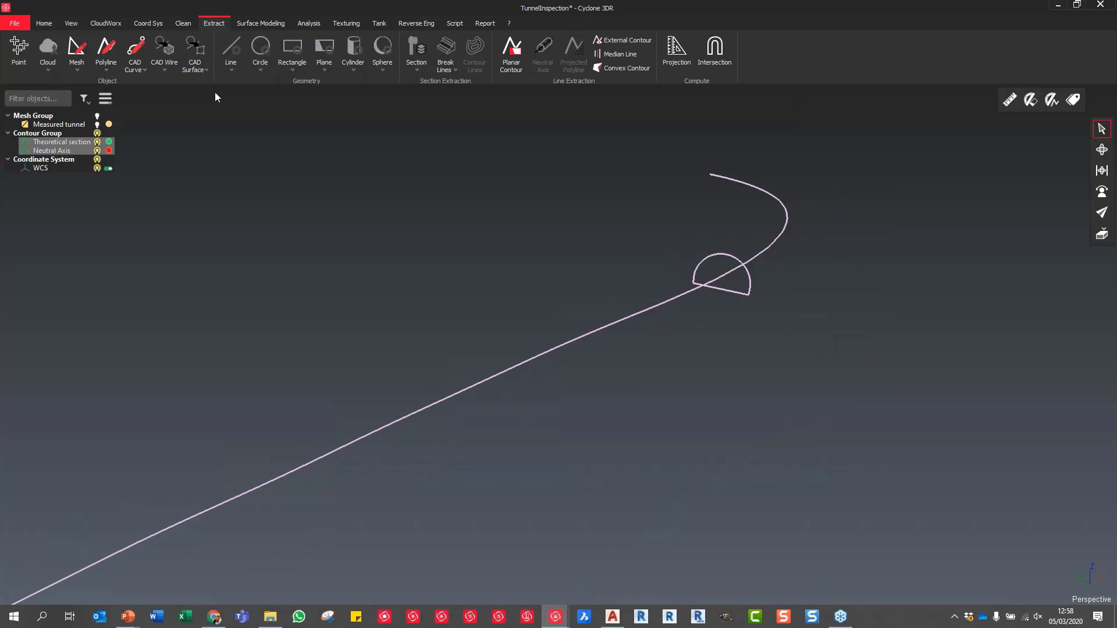
click(268, 22)
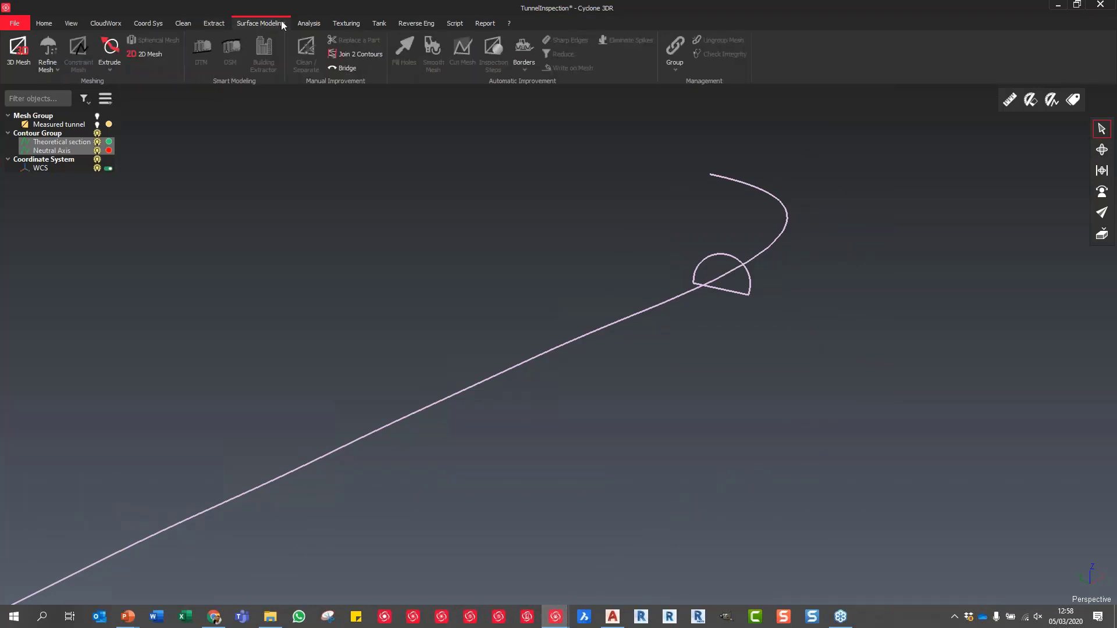
click(215, 24)
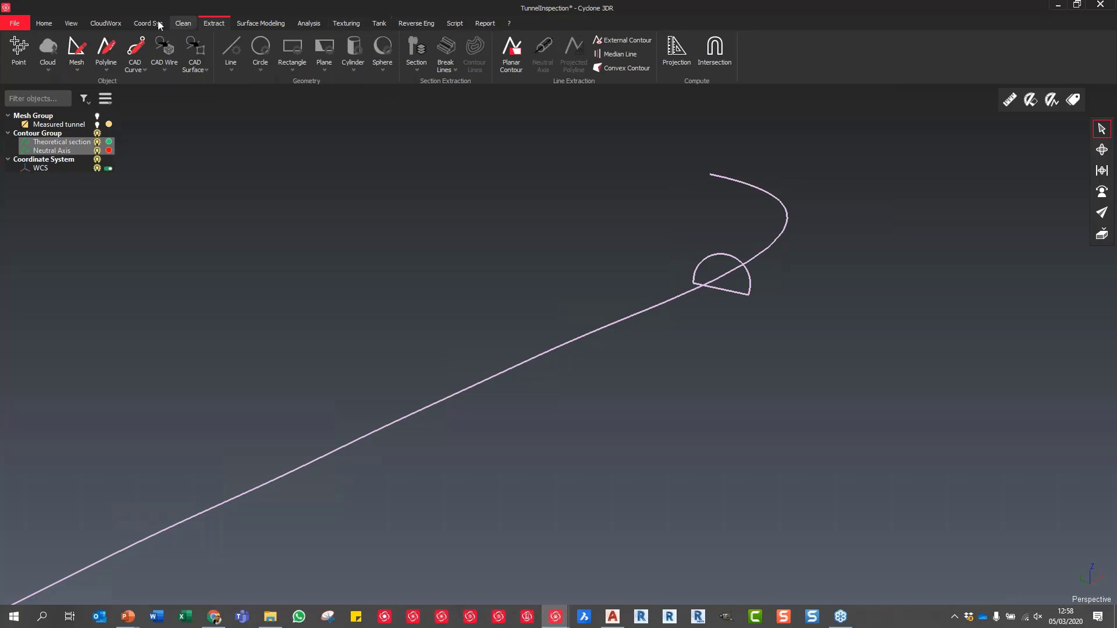
Step: Sweep the Theoretical section along the Neutral Axis with Profile along a Path, keeping perpendicular and turn-with-curve
click(251, 27)
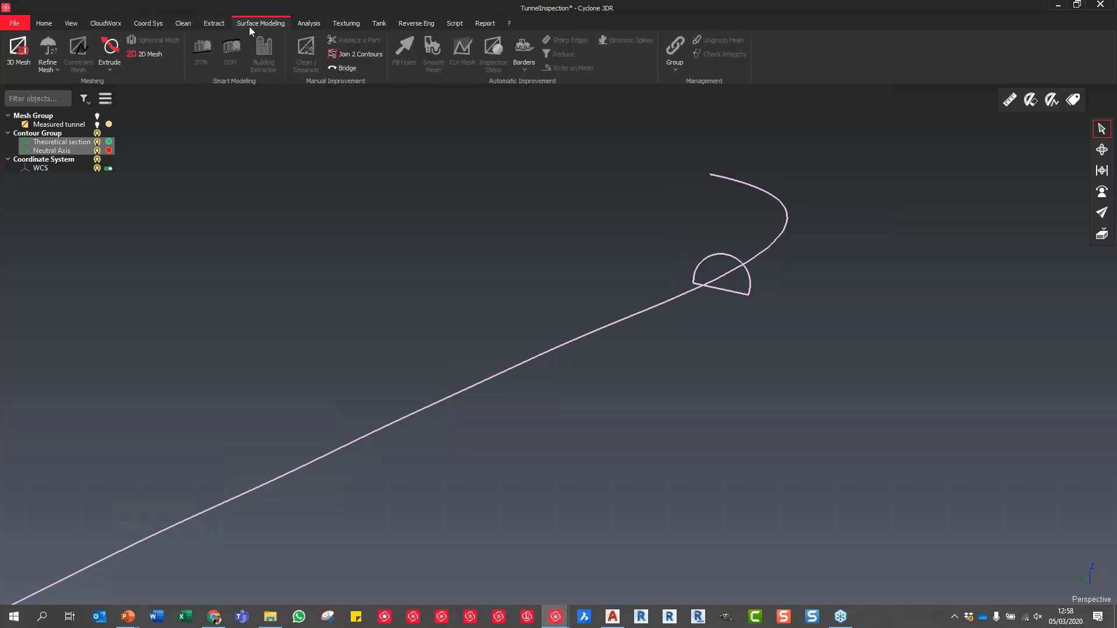
click(109, 67)
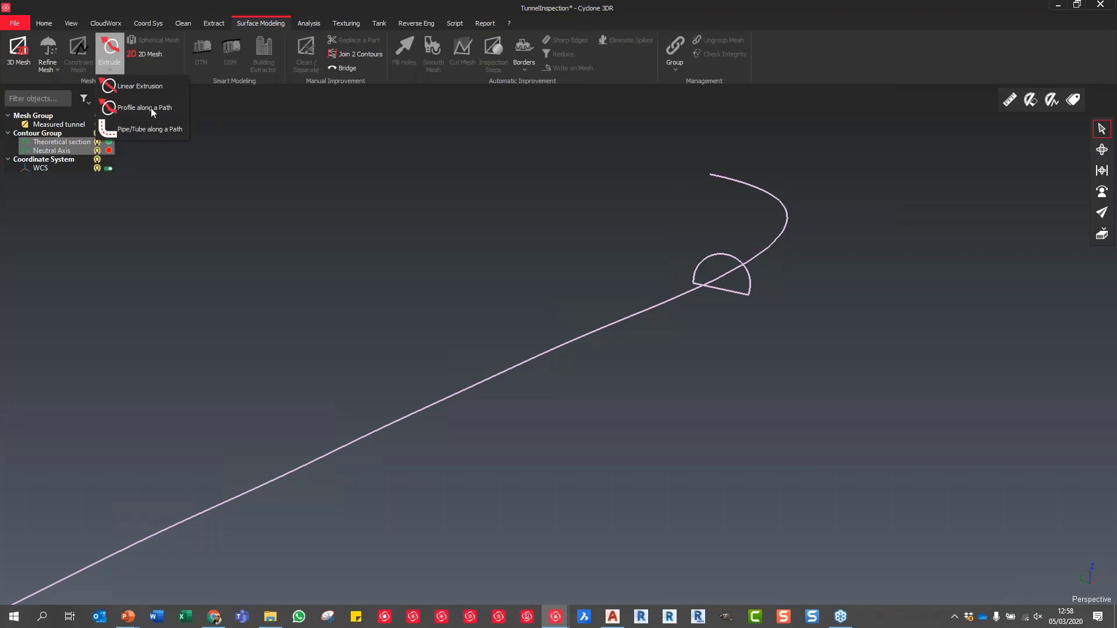
click(150, 107)
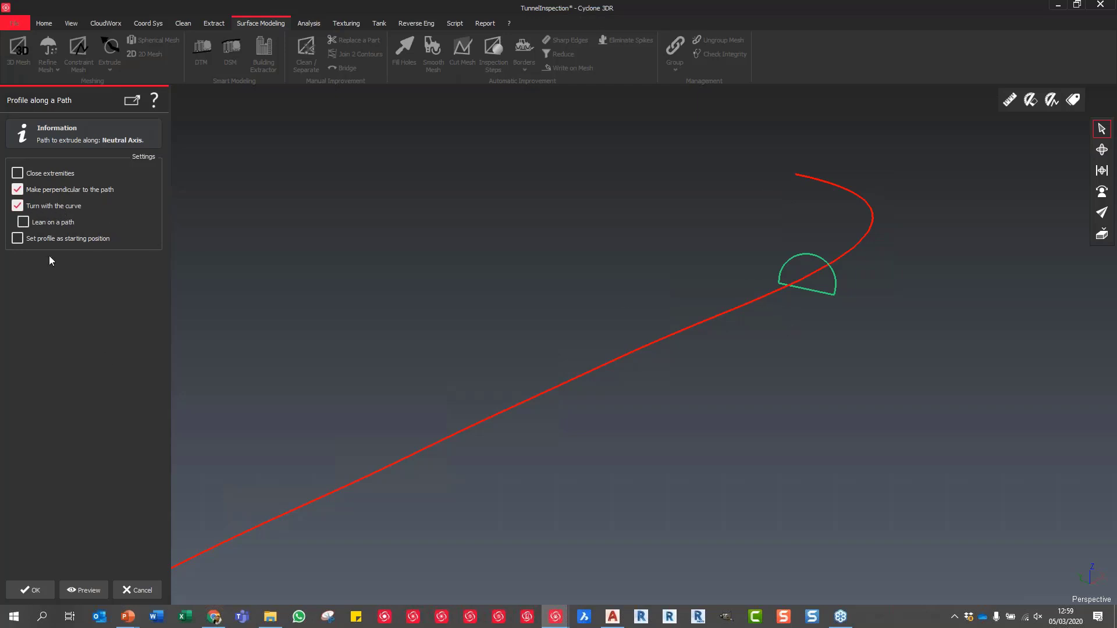
click(84, 589)
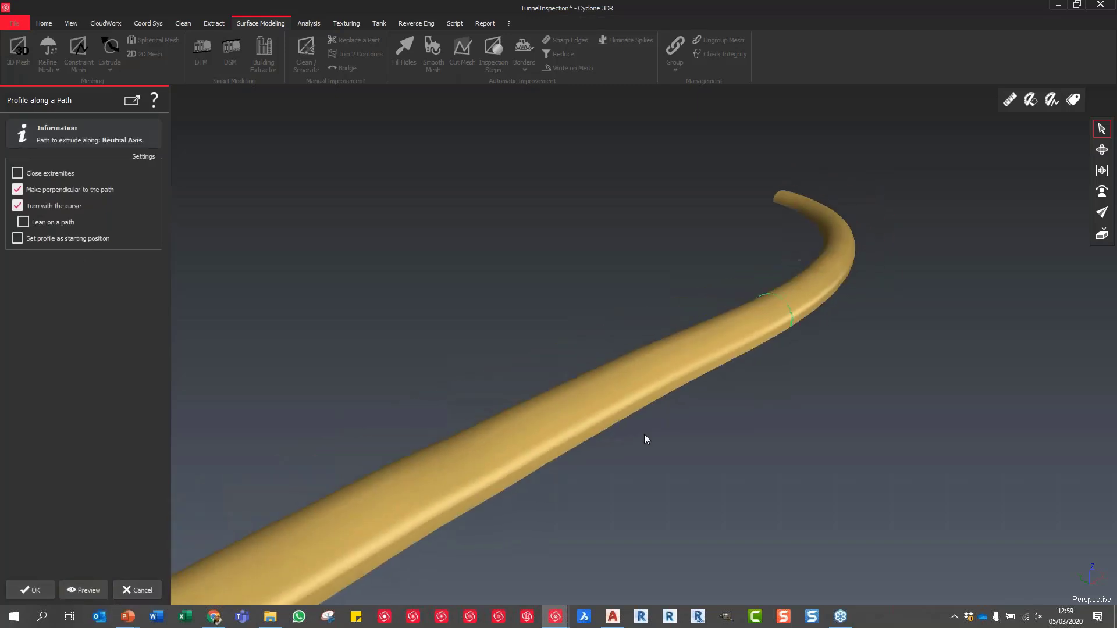
mouse_move(644, 434)
mouse_down()
mouse_move(644, 448)
mouse_move(628, 443)
mouse_up()
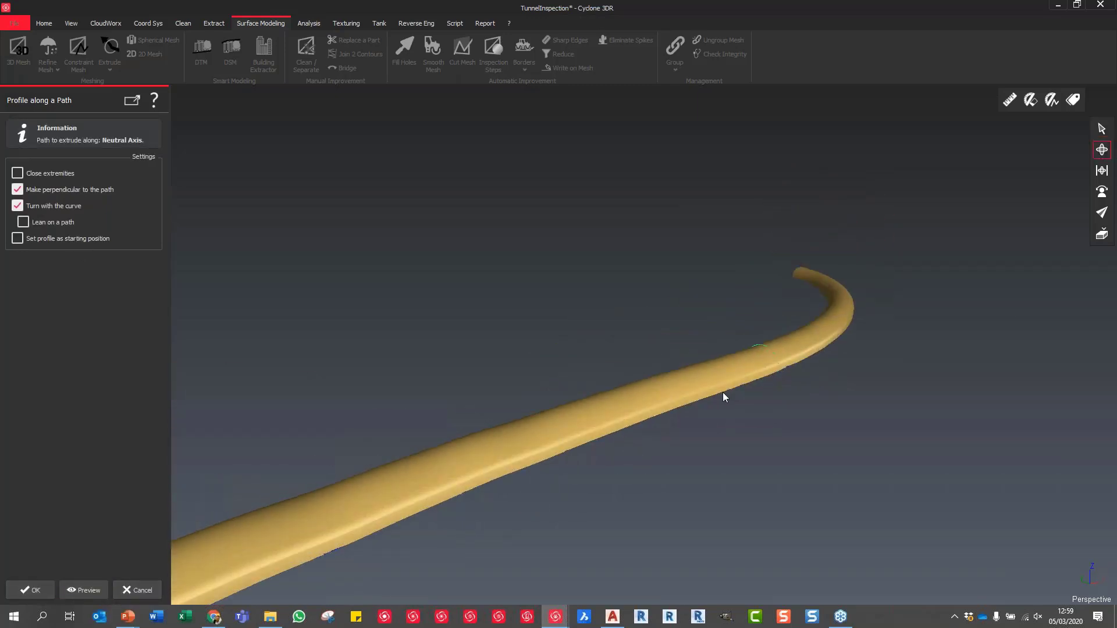
drag(724, 397, 615, 387)
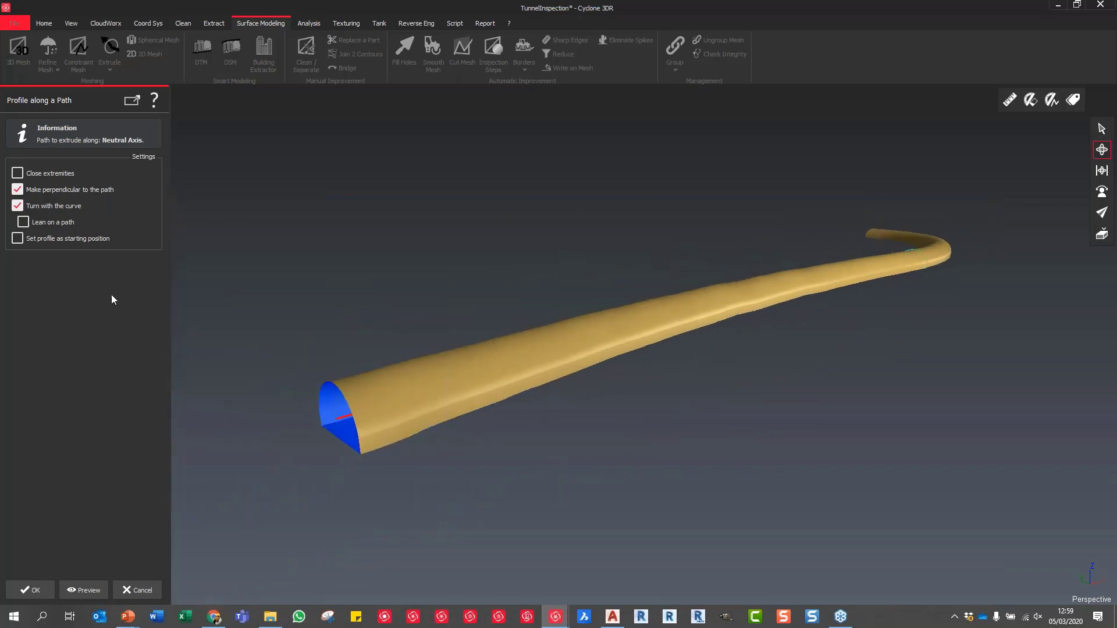
click(31, 590)
drag(360, 305, 462, 296)
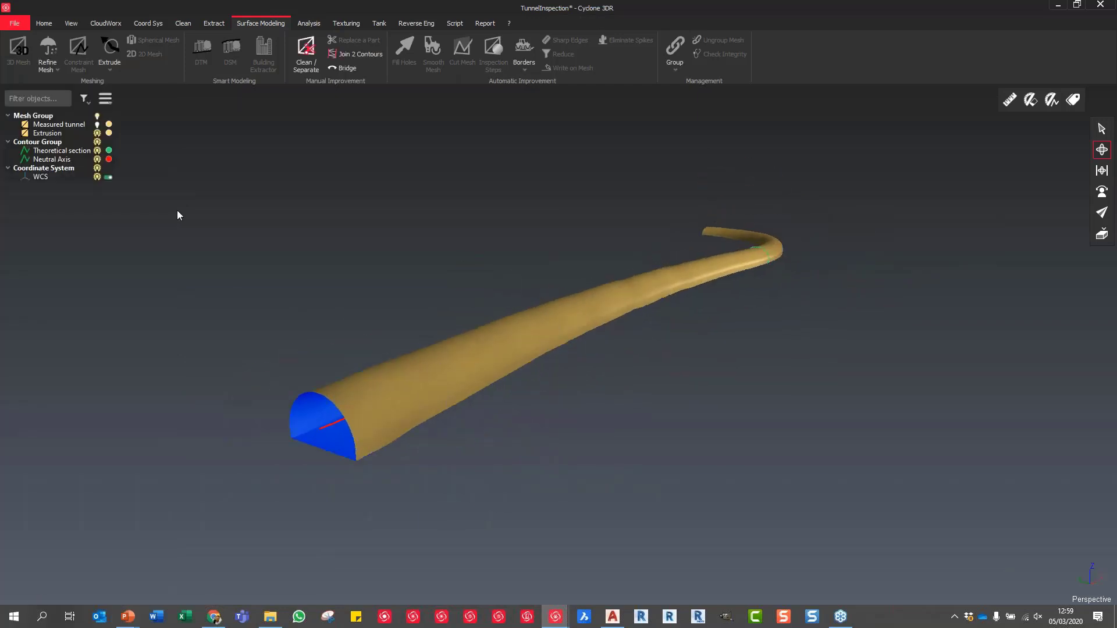
Step: Select Measured tunnel, Extrusion and Neutral Axis and start Create Profiles along Axis
click(58, 125)
ctrl+click(58, 133)
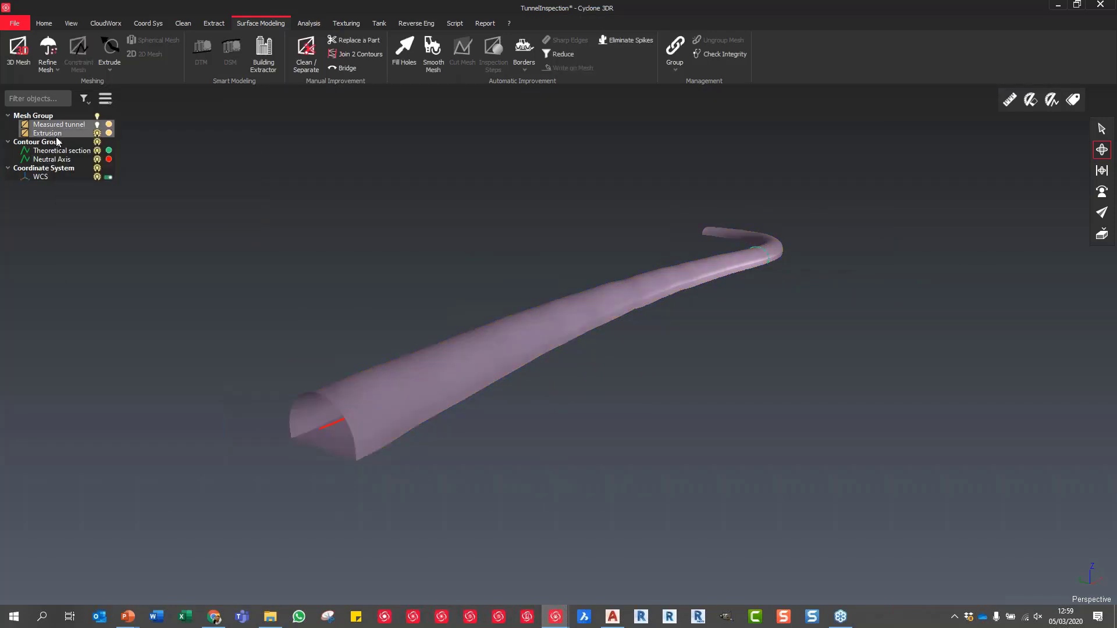
ctrl+click(58, 159)
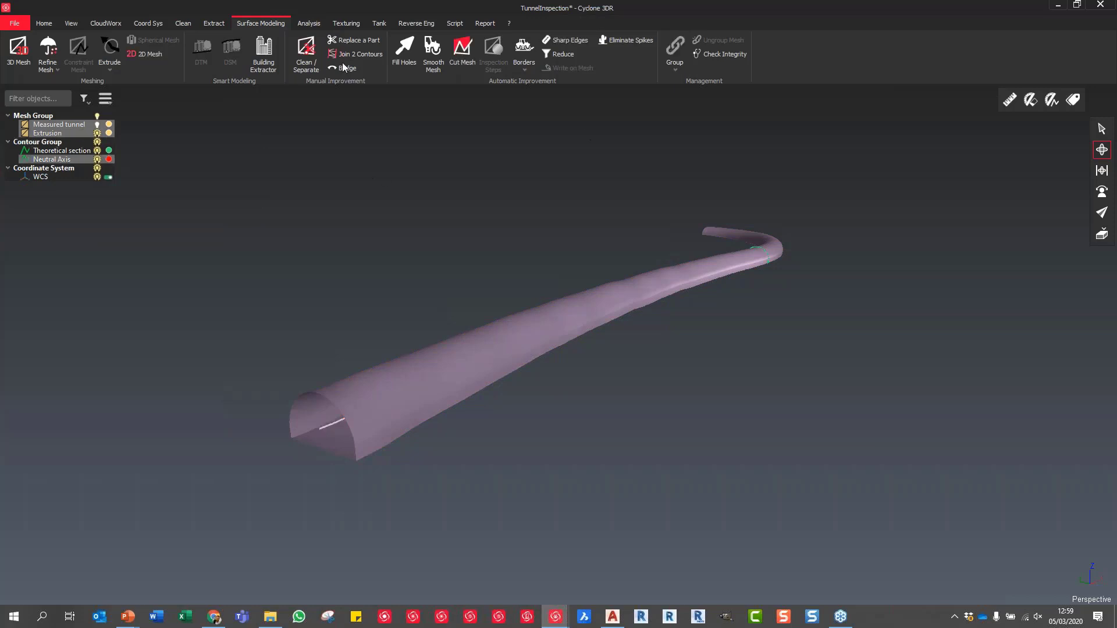
click(309, 23)
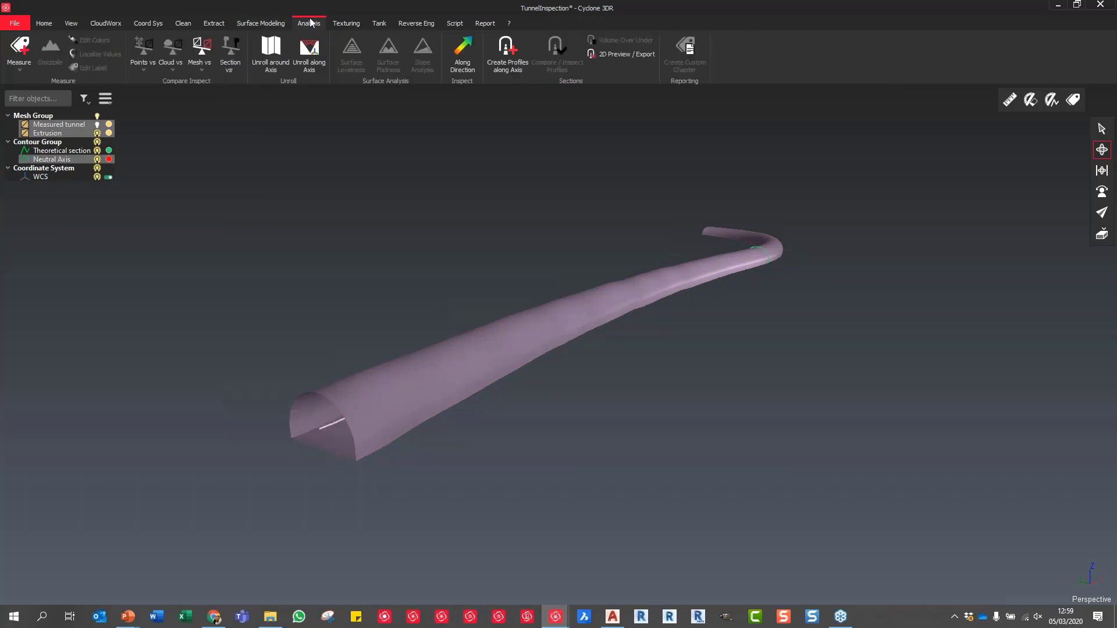
click(511, 58)
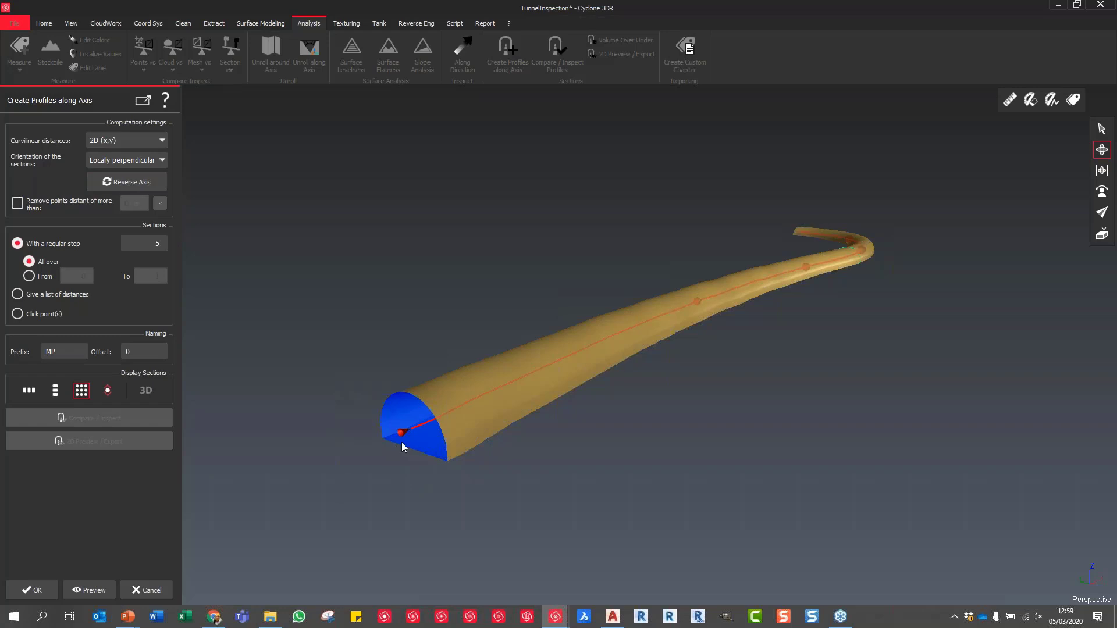
Step: Preview sections every 10 m over the whole tunnel, MP 0 to MP 510
click(125, 181)
click(125, 182)
click(161, 243)
text(10)
click(29, 275)
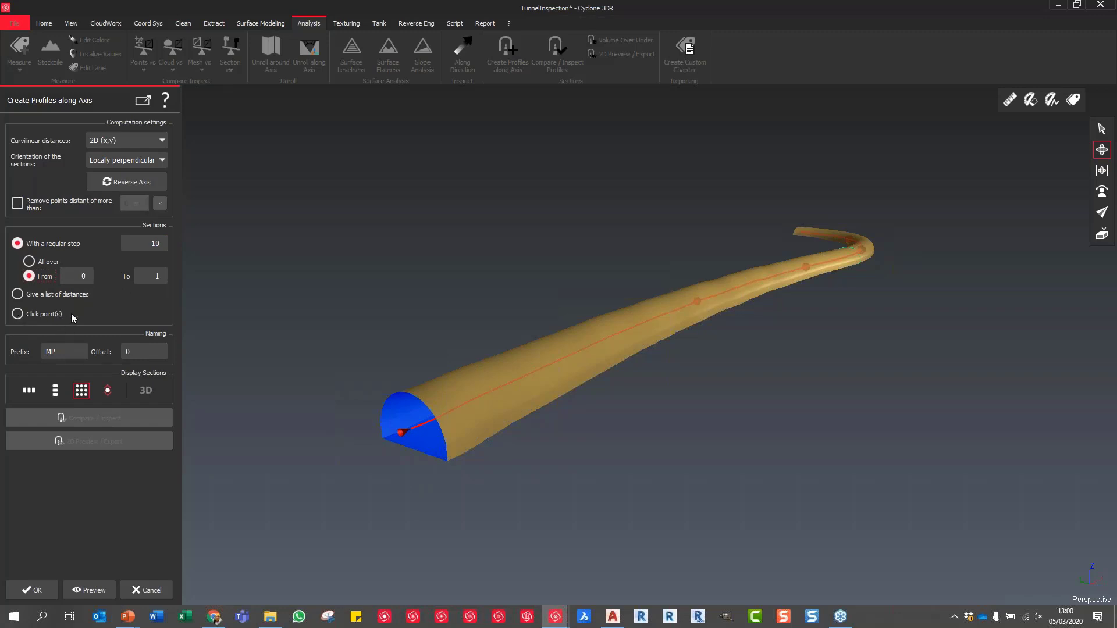
click(29, 262)
click(91, 590)
scroll(603, 349, up, 3)
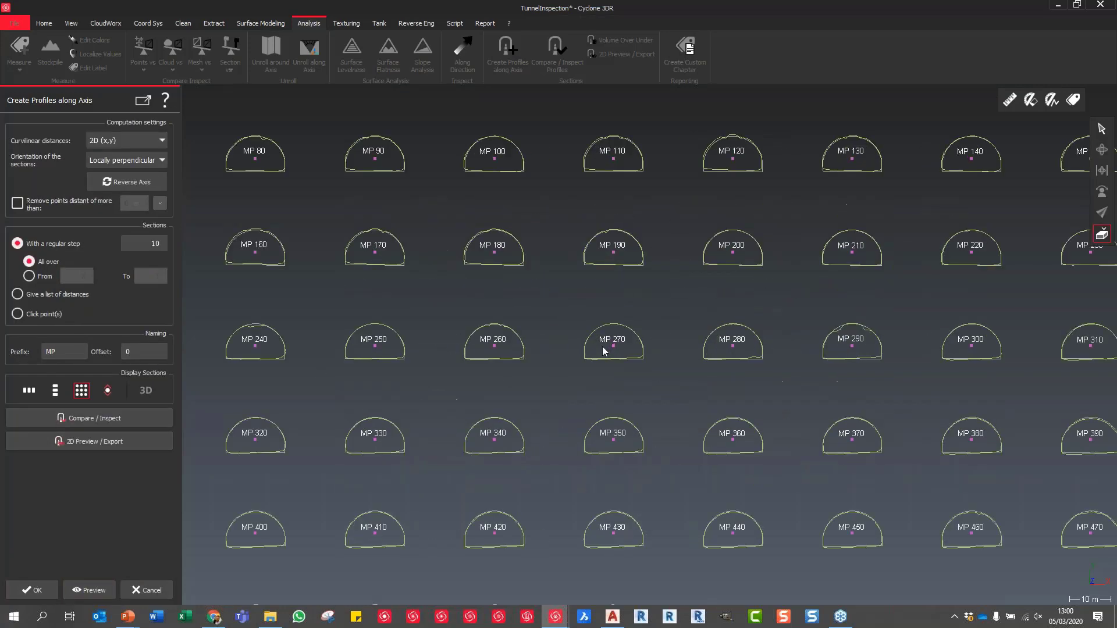
scroll(602, 348, down, 2)
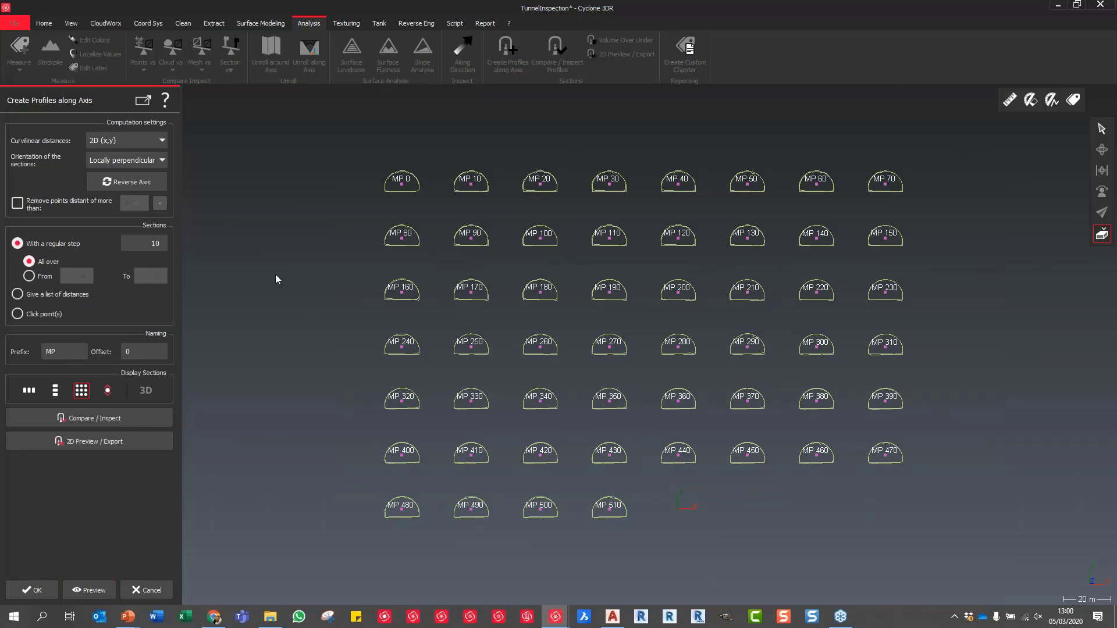
scroll(388, 174, up, 5)
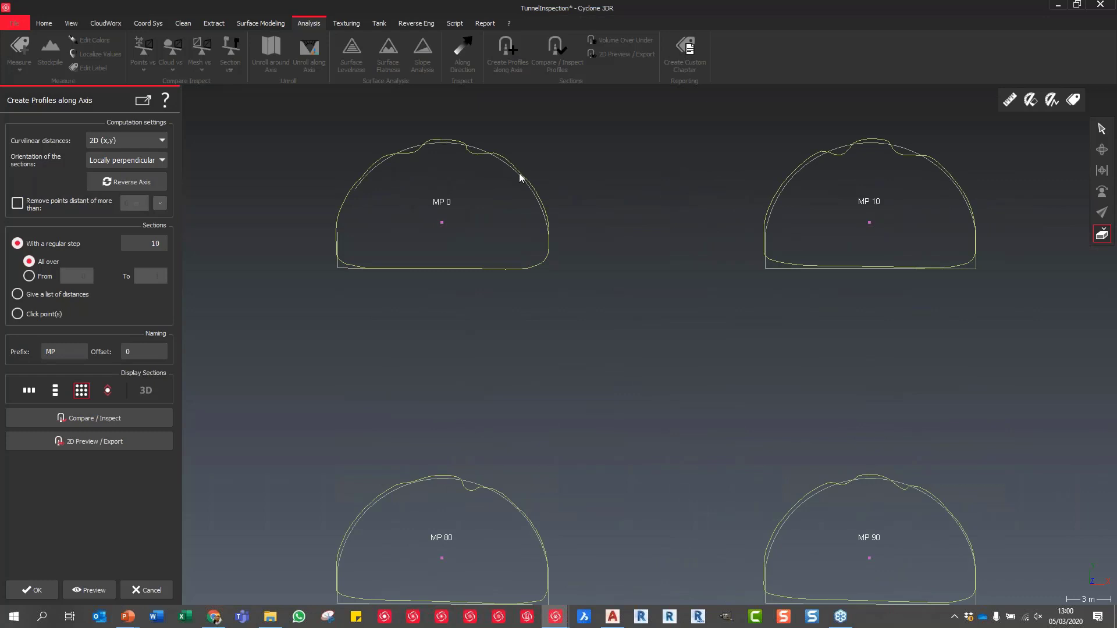
scroll(415, 273, down, 3)
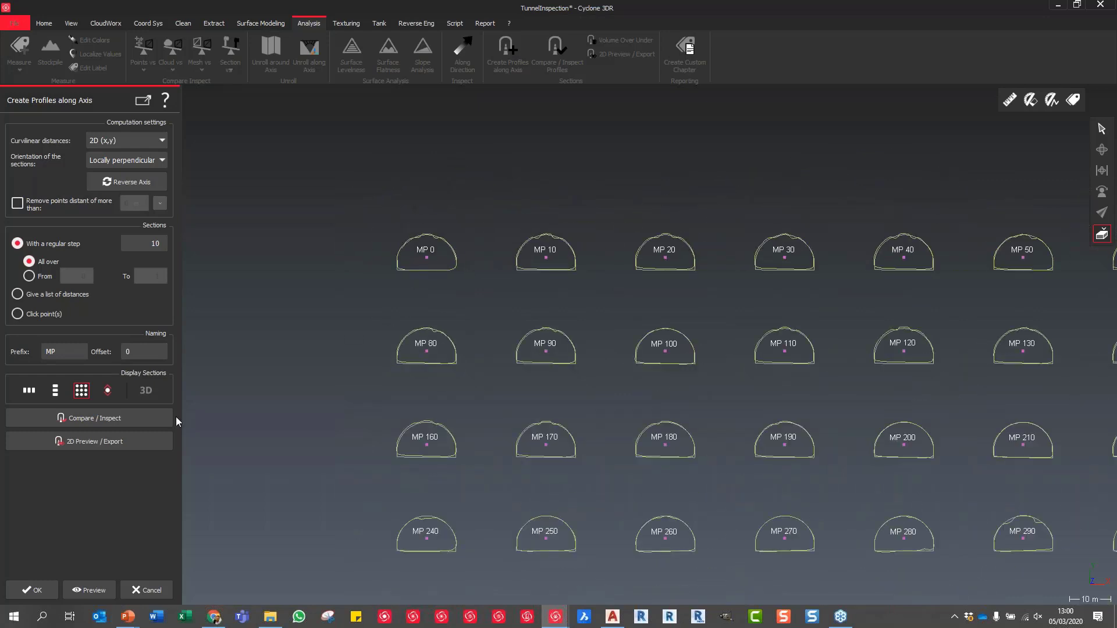
Step: Preview a Tunnel 3D inspection against the Extrusion, showing red overbreak and blue underbreak values
click(106, 422)
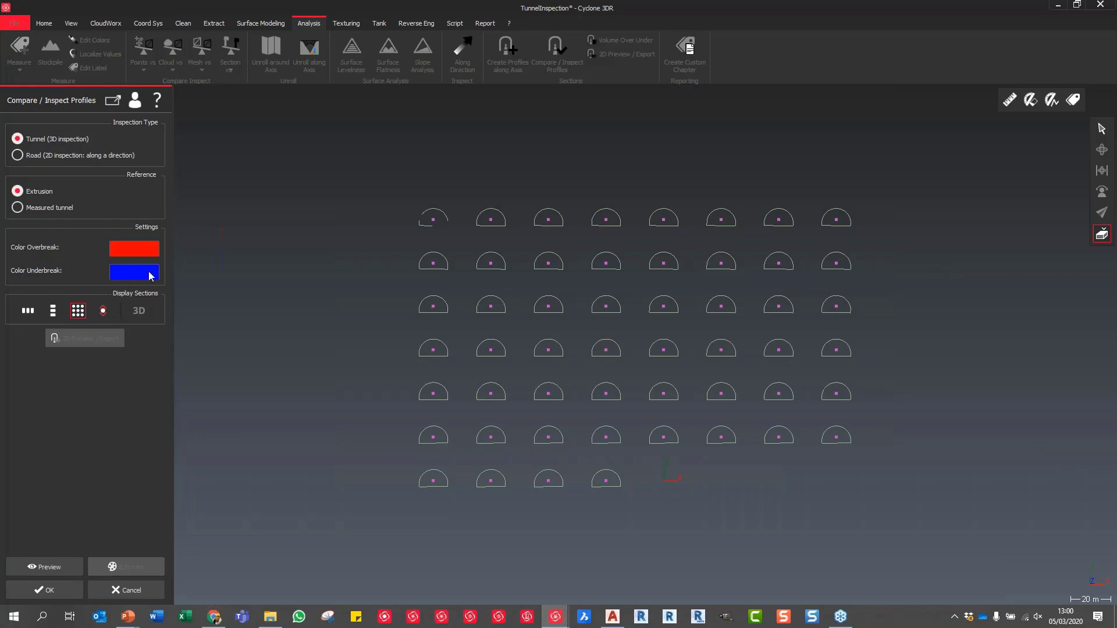
click(61, 568)
scroll(410, 205, up, 6)
scroll(465, 232, up, 3)
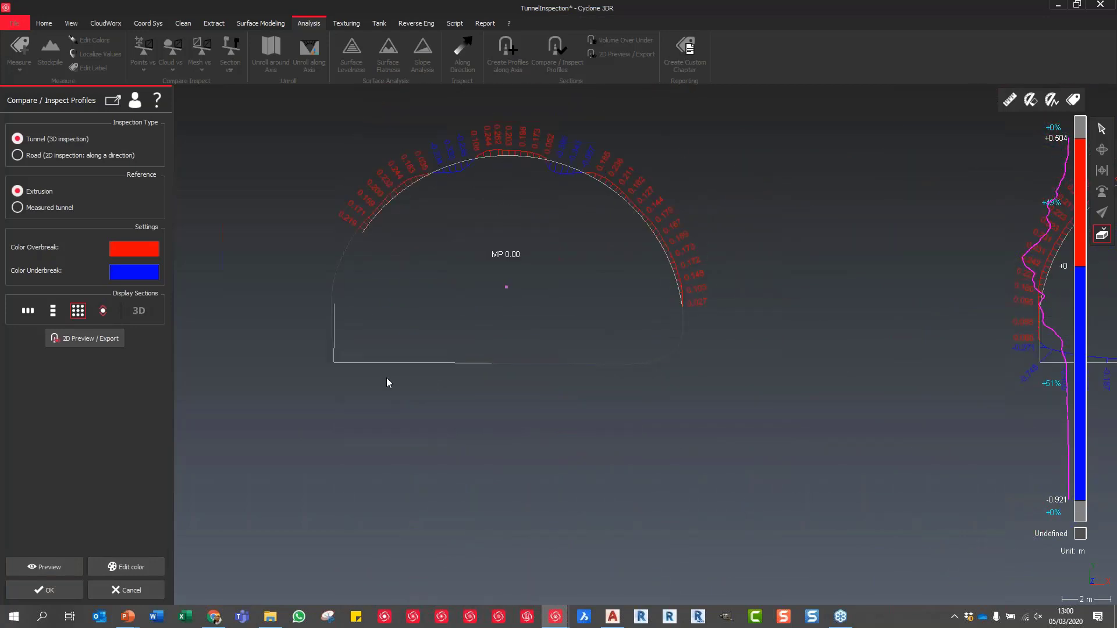
Step: Magnify the deviation bars to 4 and box the extreme deviation values
click(131, 567)
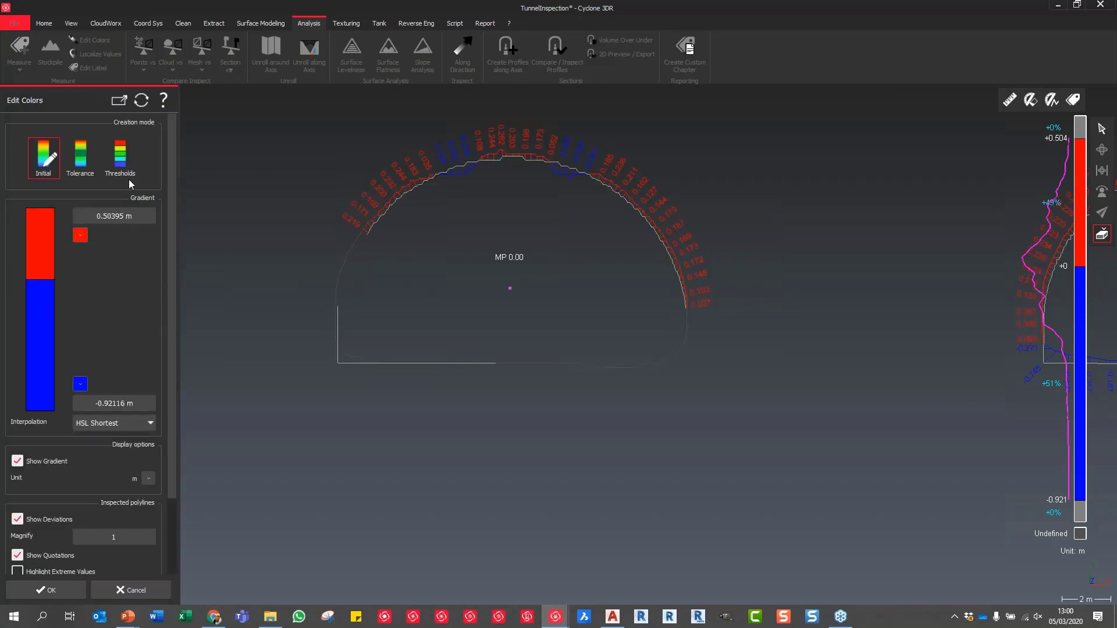
scroll(163, 274, down, 3)
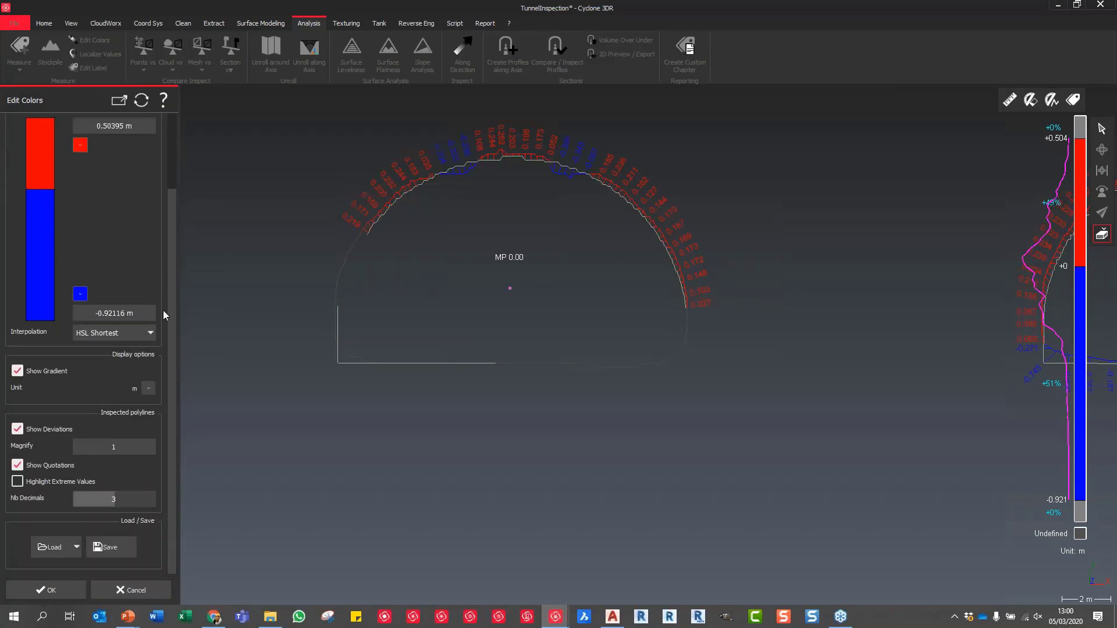
click(149, 446)
click(149, 446)
click(149, 446)
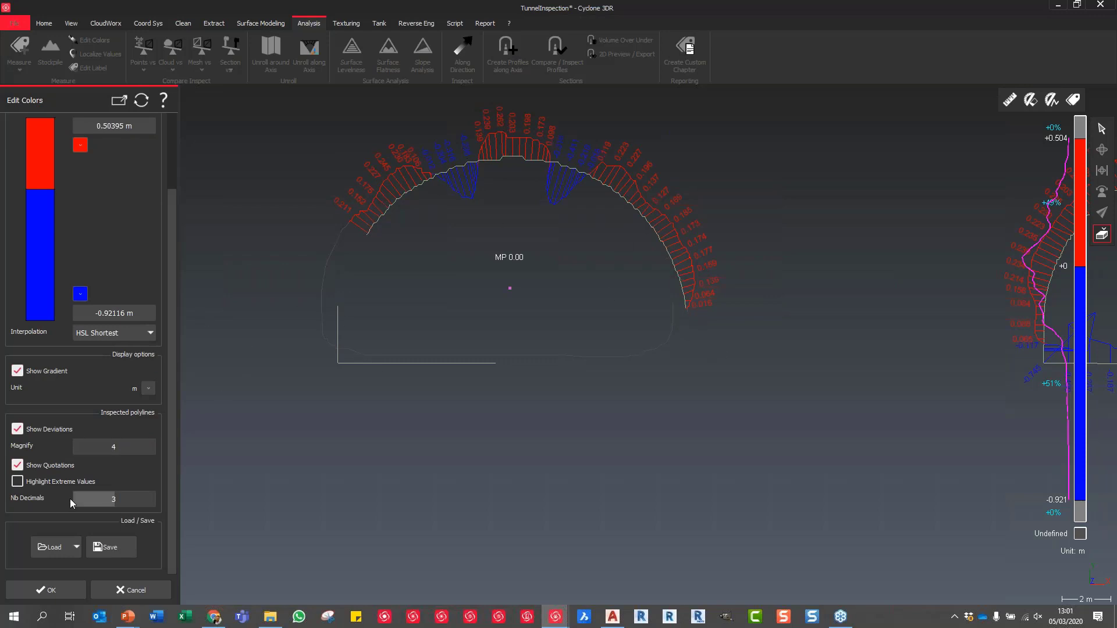
click(17, 485)
middle_drag(564, 207, 618, 304)
Step: Try Tolerance and Thresholds colour modes, then confirm with the Initial red/blue colours
scroll(582, 273, down, 2)
scroll(616, 290, down, 10)
scroll(710, 347, up, 5)
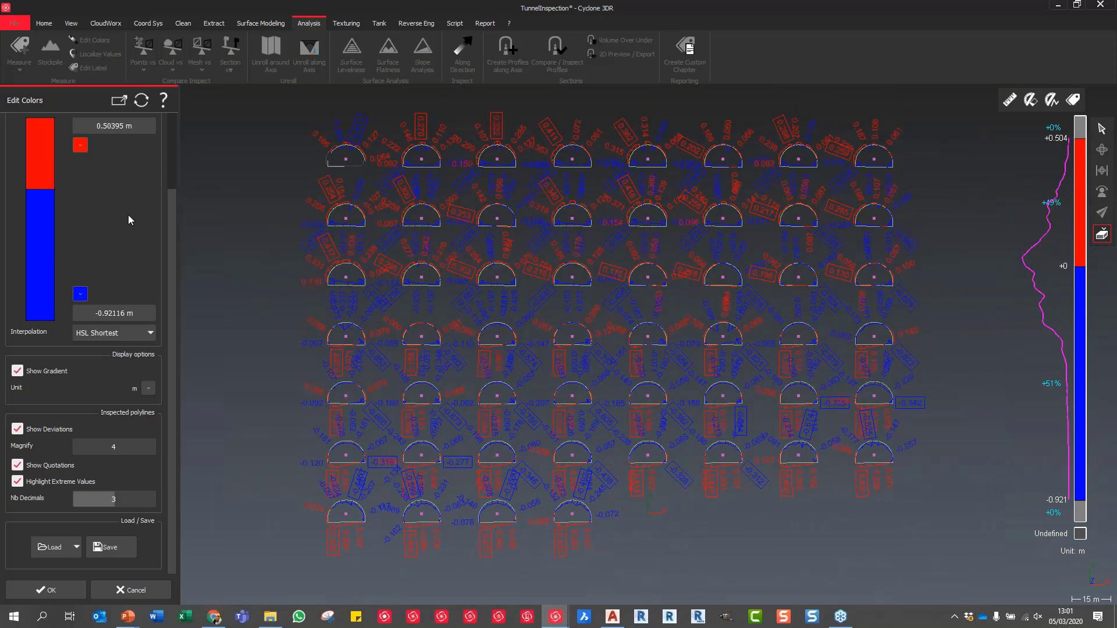
scroll(129, 220, up, 3)
click(83, 159)
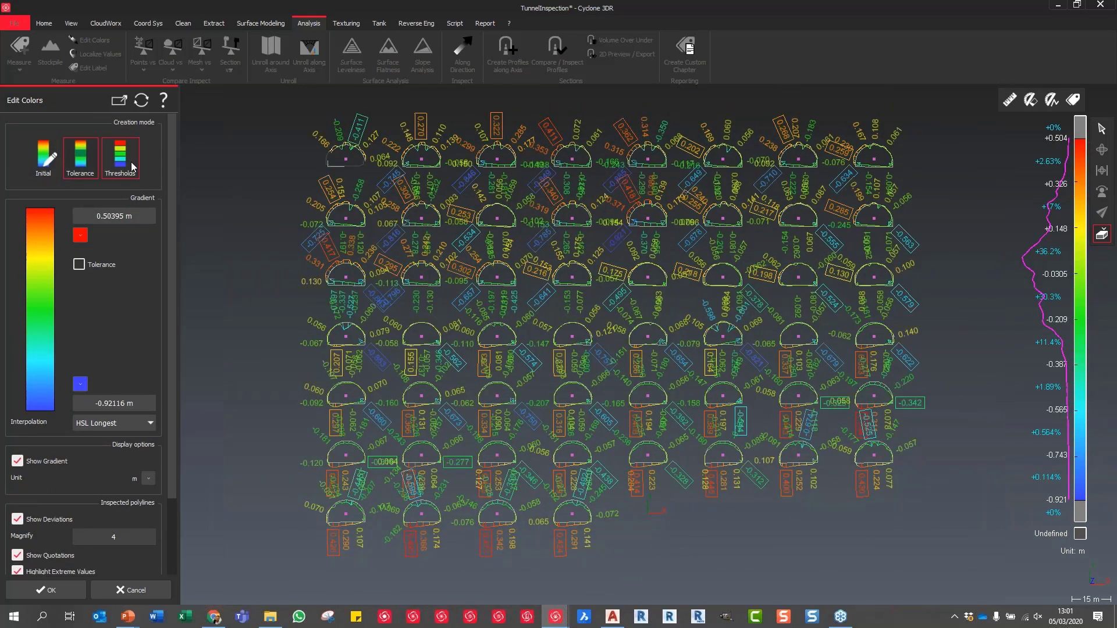
click(132, 167)
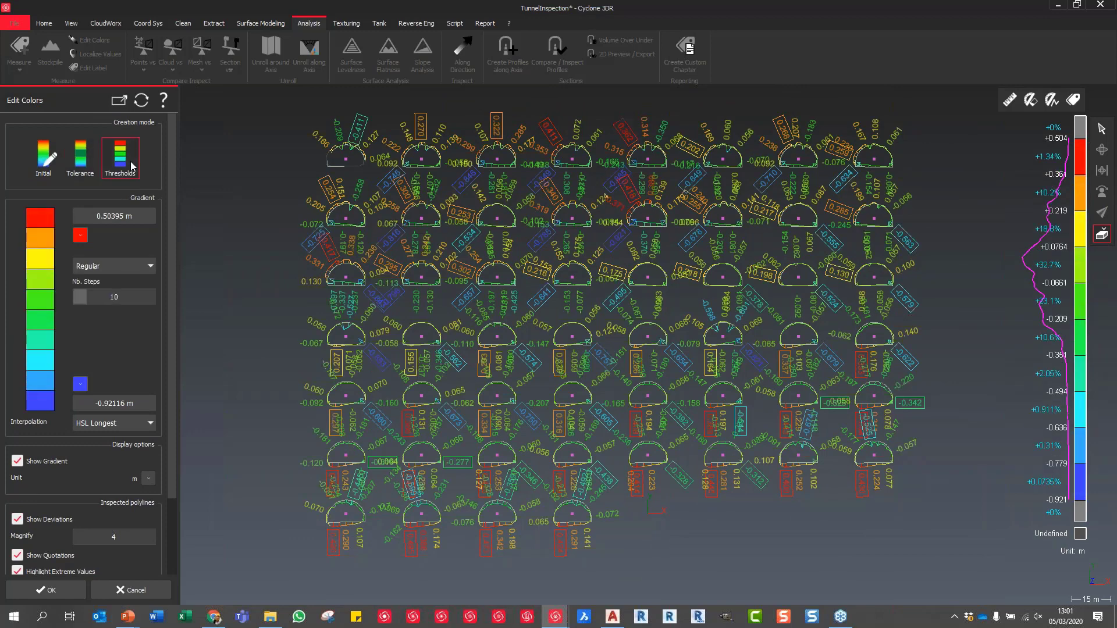
click(45, 168)
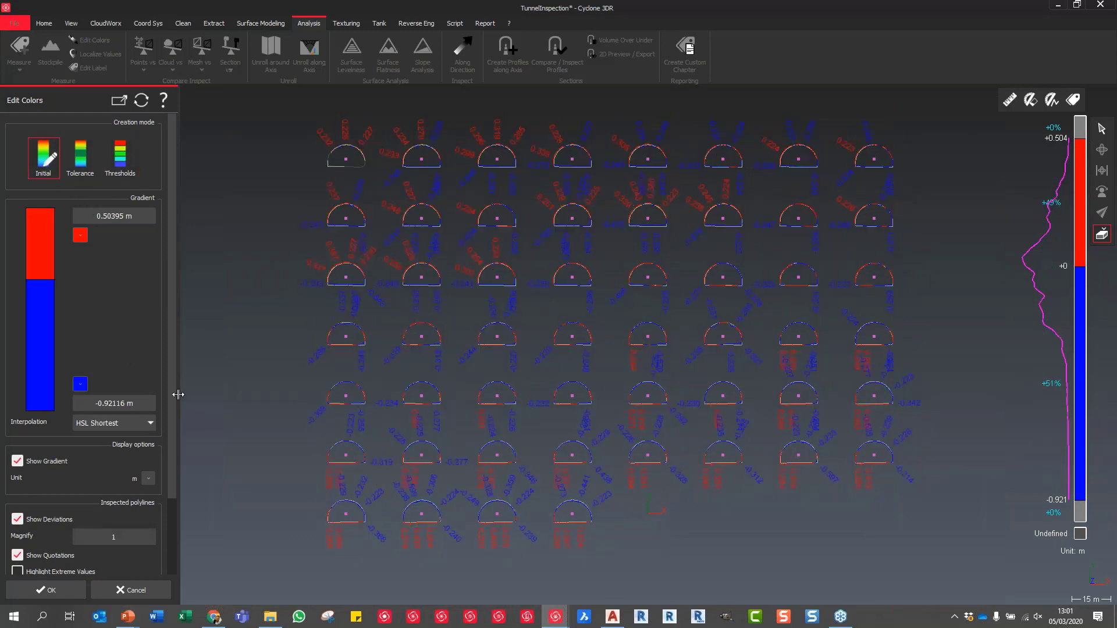
scroll(173, 519, down, 3)
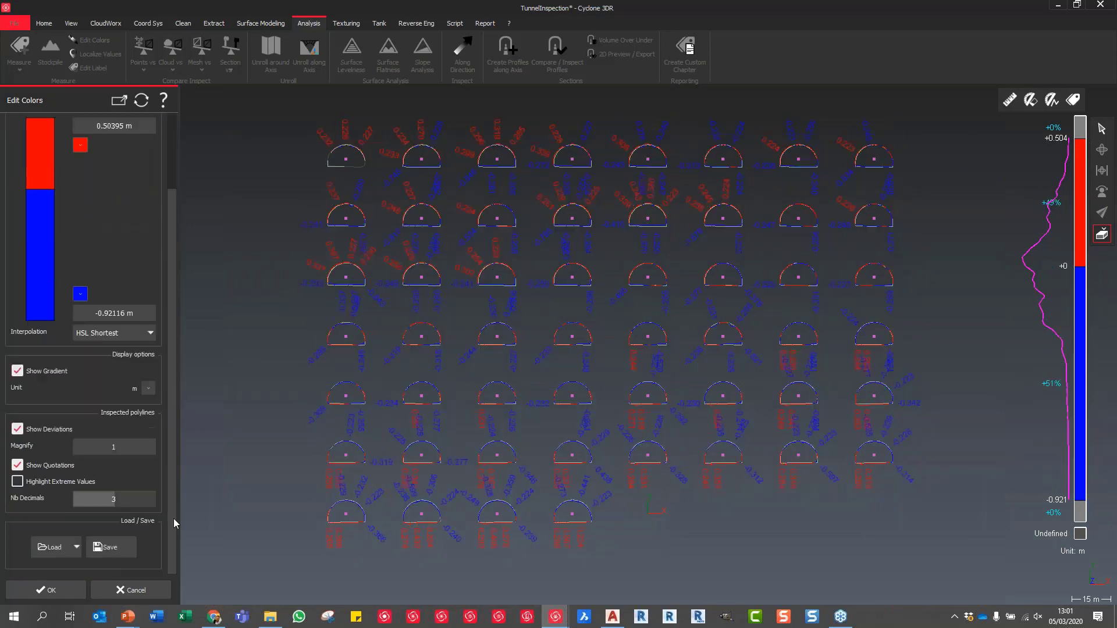
click(51, 590)
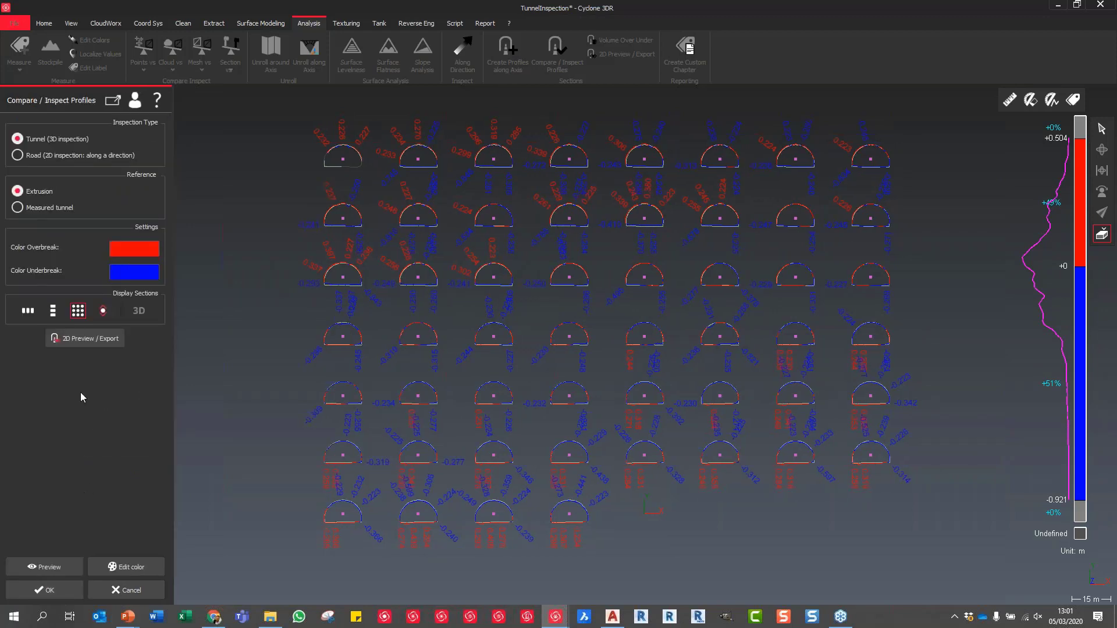
Step: Lay out the inspected sections as a 2D grid and send them to AutoCAD 2020
click(92, 340)
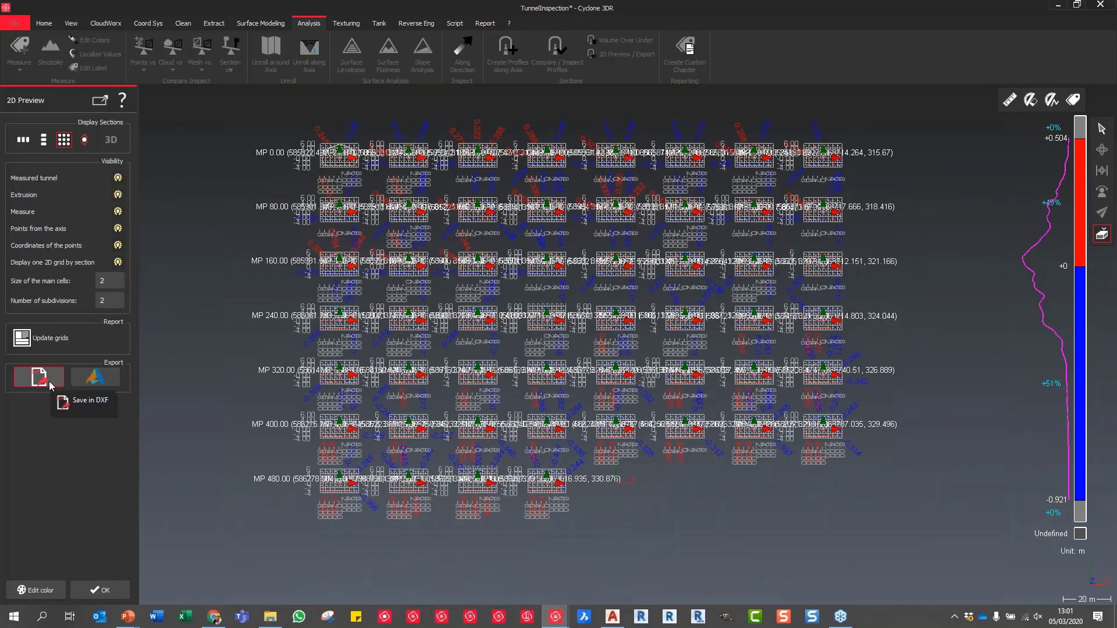
click(105, 383)
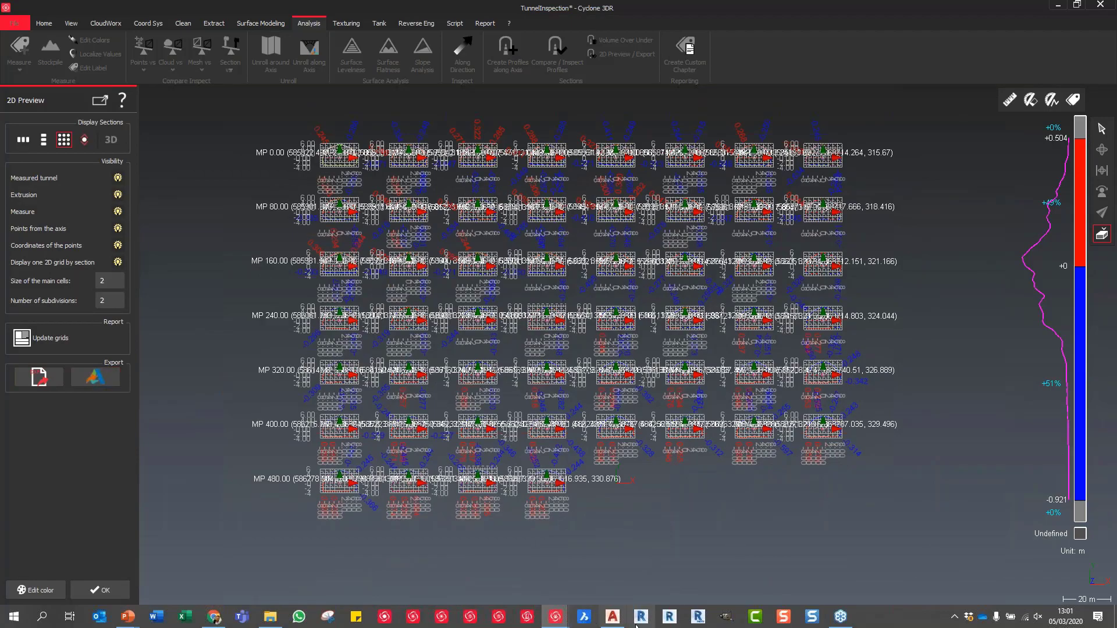
click(613, 618)
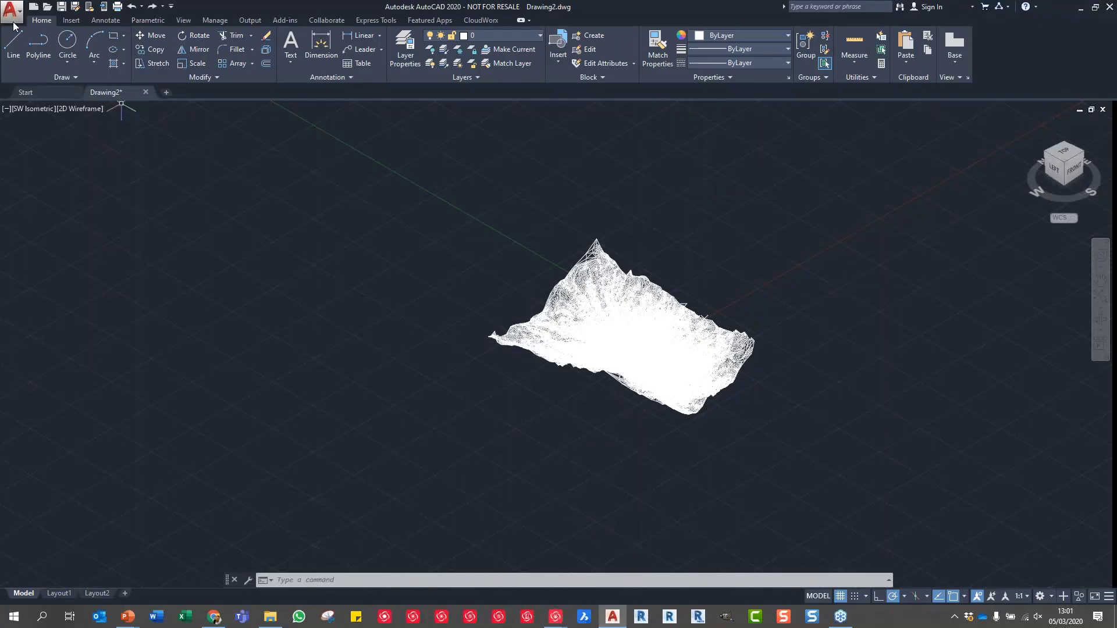
Step: Start a new AutoCAD drawing from acadiso.dwt and close Drawing2 without saving
click(12, 11)
click(50, 74)
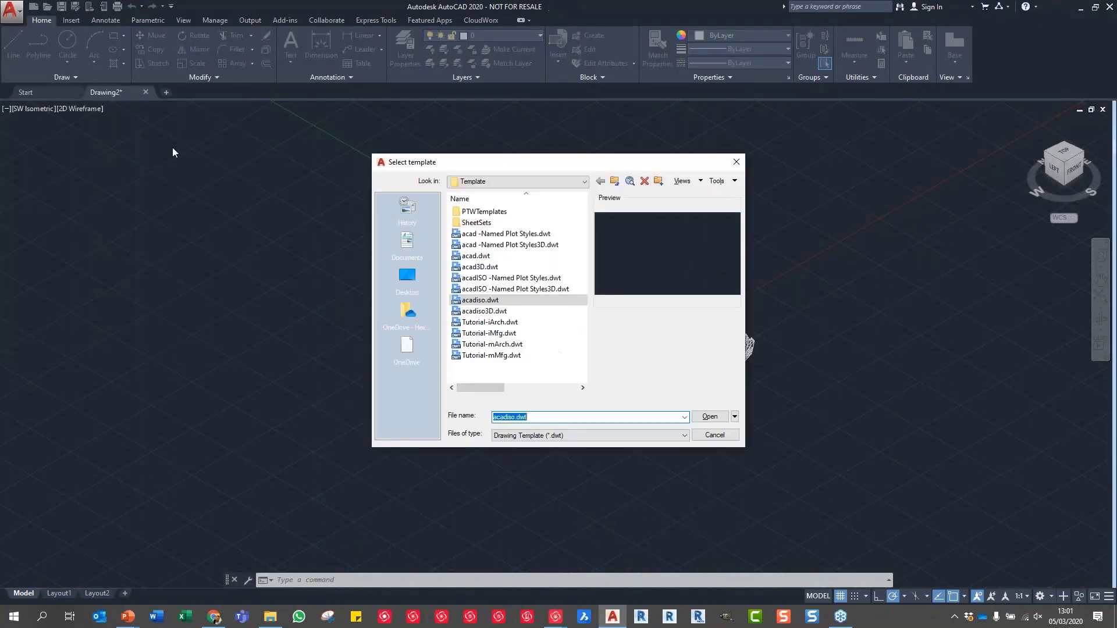
click(709, 416)
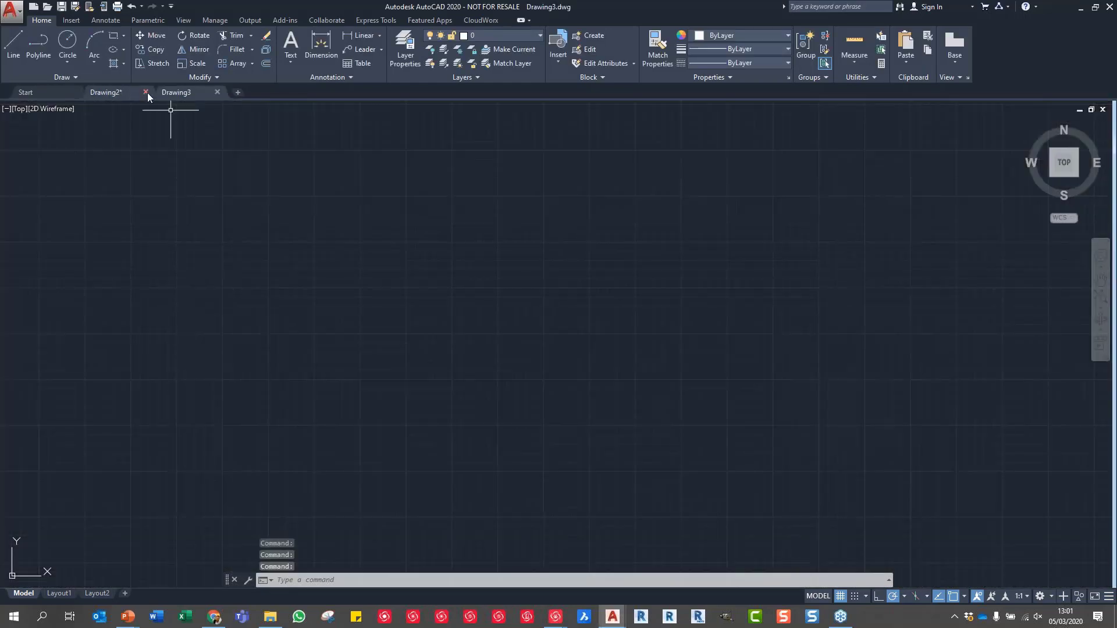
click(146, 92)
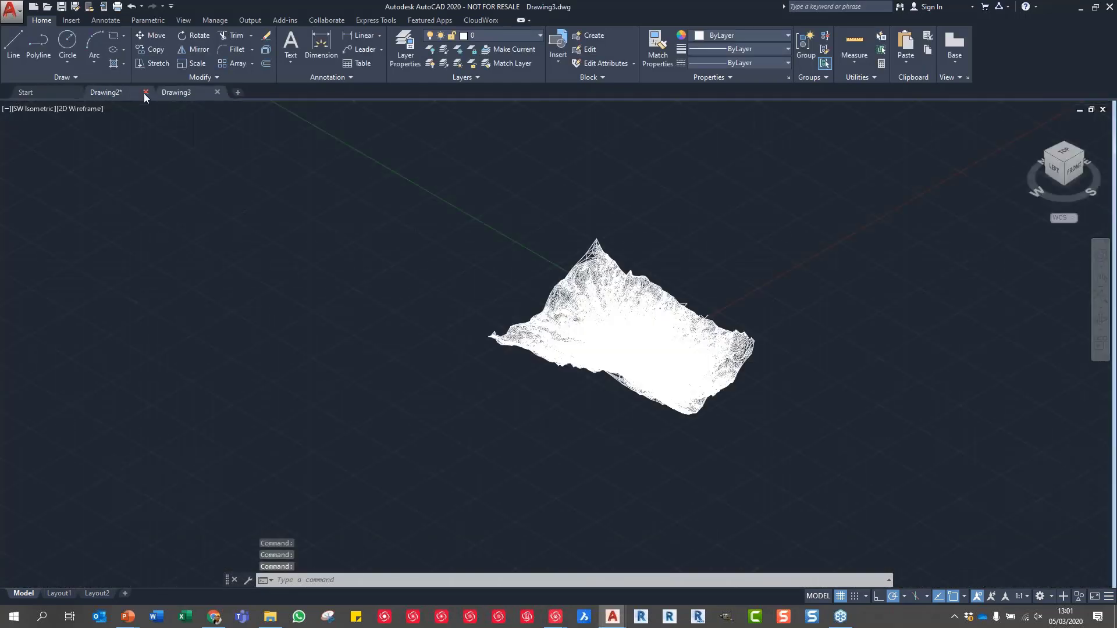
click(572, 335)
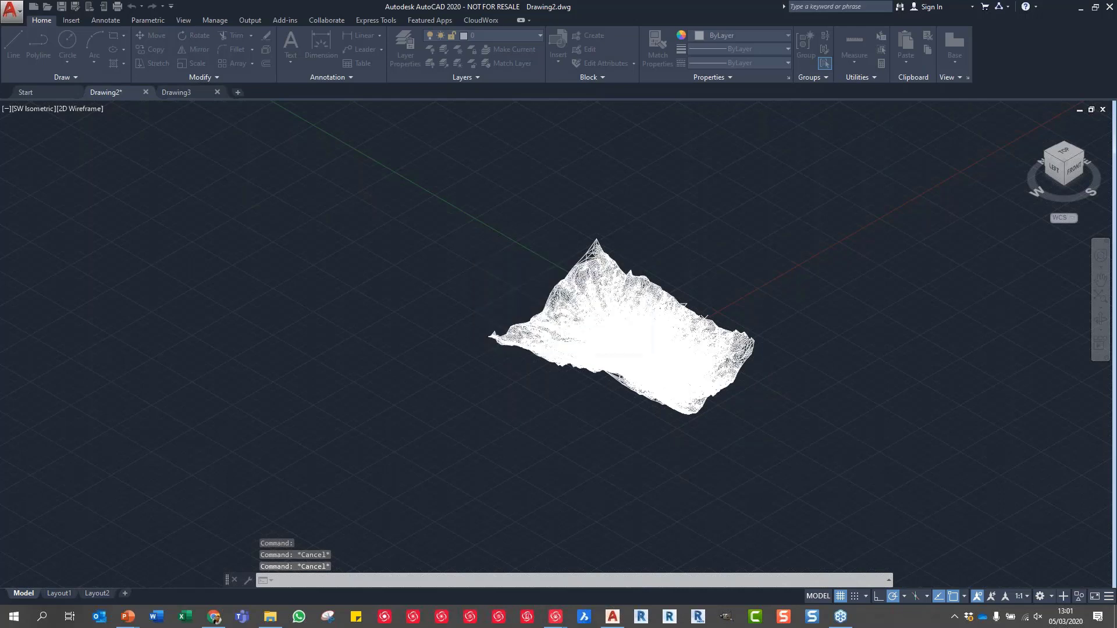
Step: Export the 2D tunnel sections from Cyclone 3DR to AutoCAD and bring AutoCAD back
click(1080, 8)
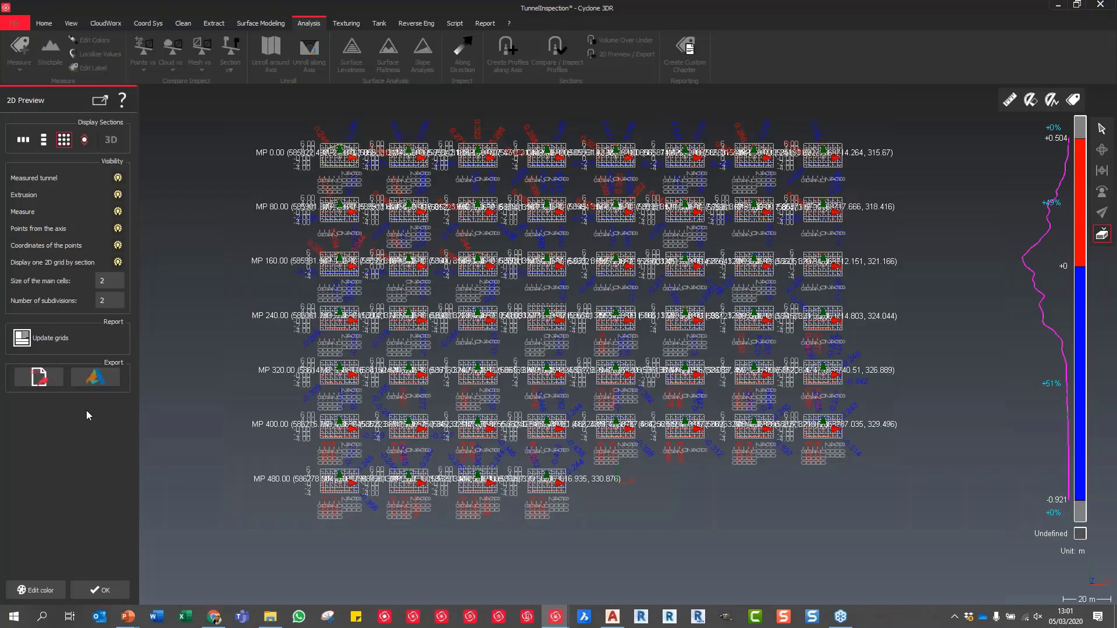
click(96, 379)
click(613, 618)
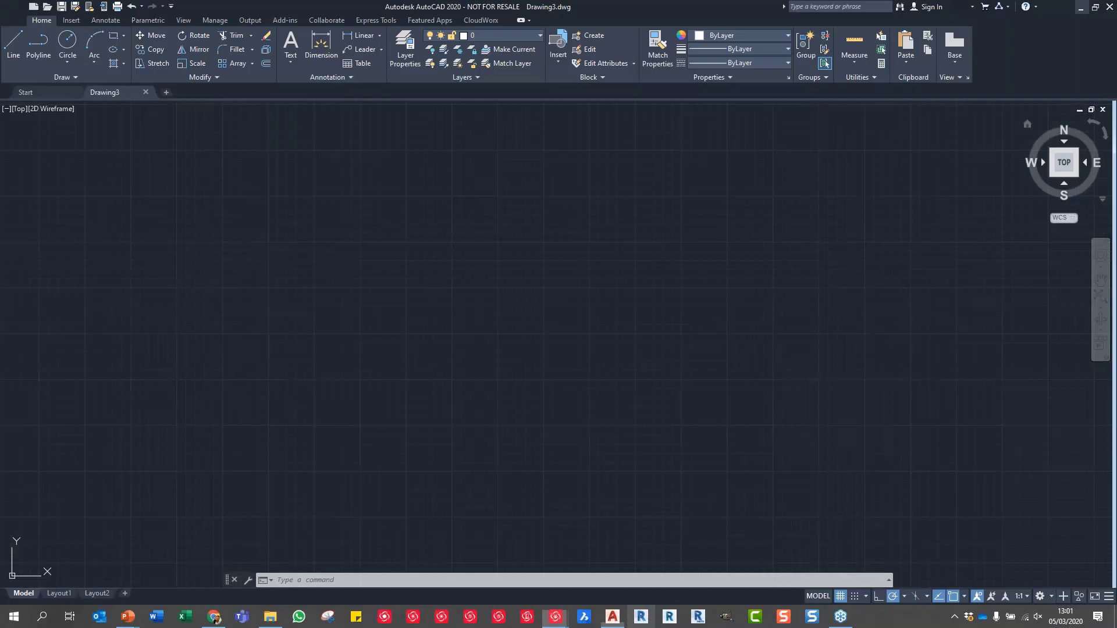
Step: Zoom and pan around the exported cross-section grid in Drawing3, then minimize AutoCAD
scroll(724, 348, up, 2)
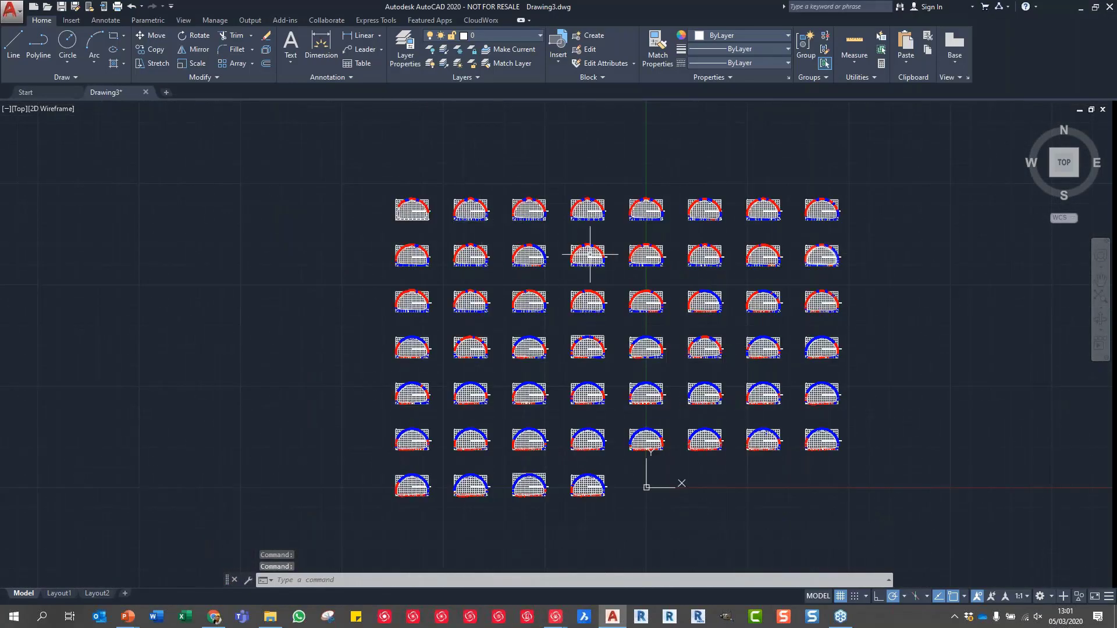
scroll(401, 208, up, 10)
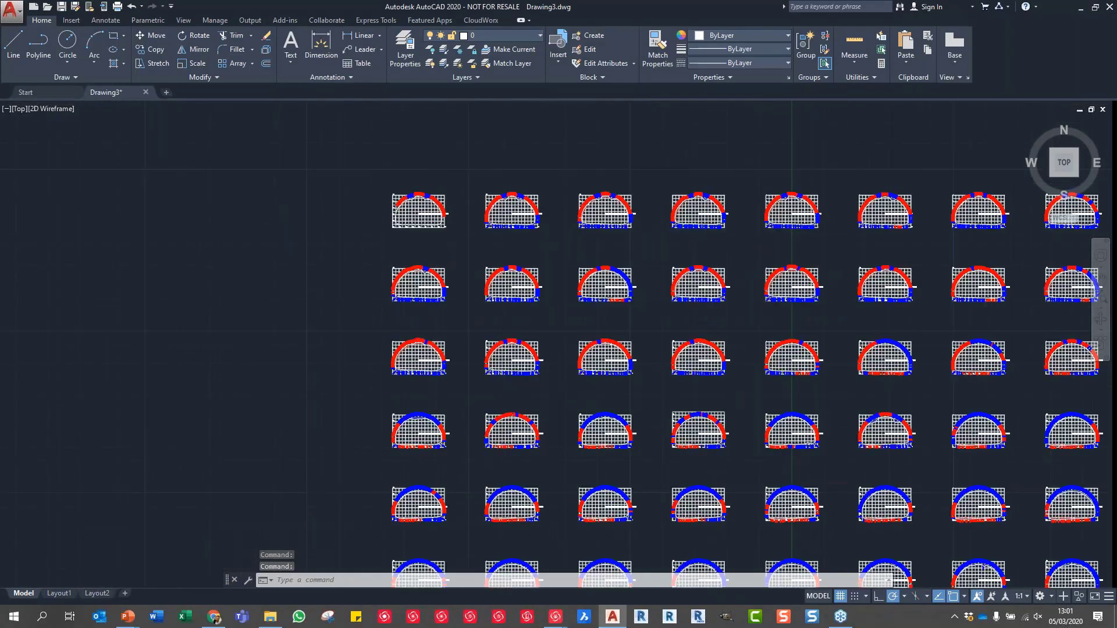
right_click(447, 268)
click(293, 236)
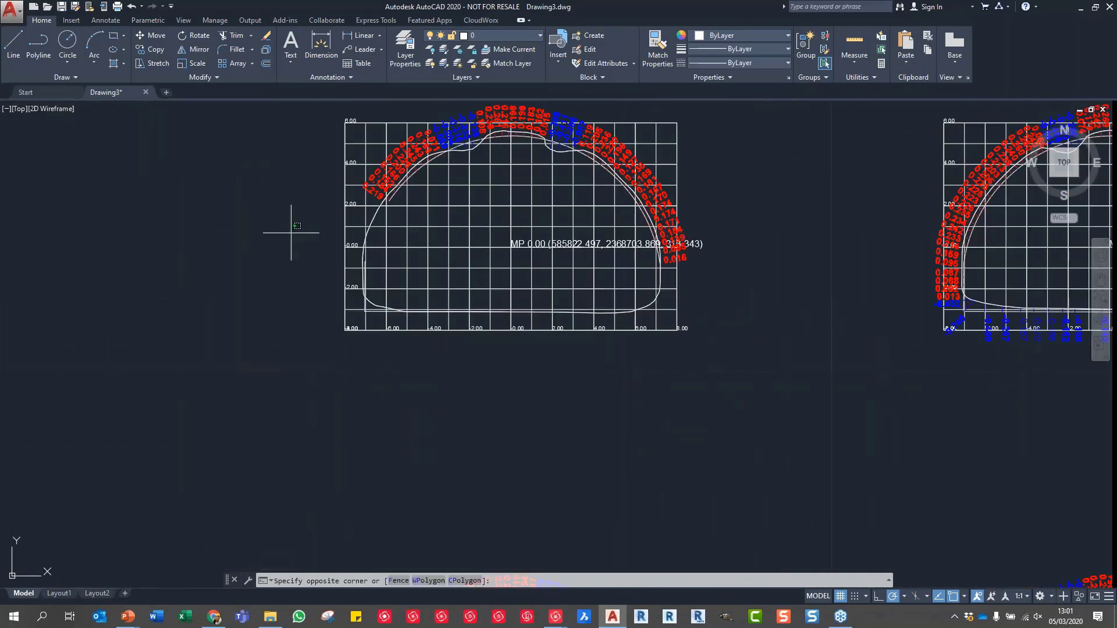
middle_drag(317, 207, 281, 282)
key(Escape)
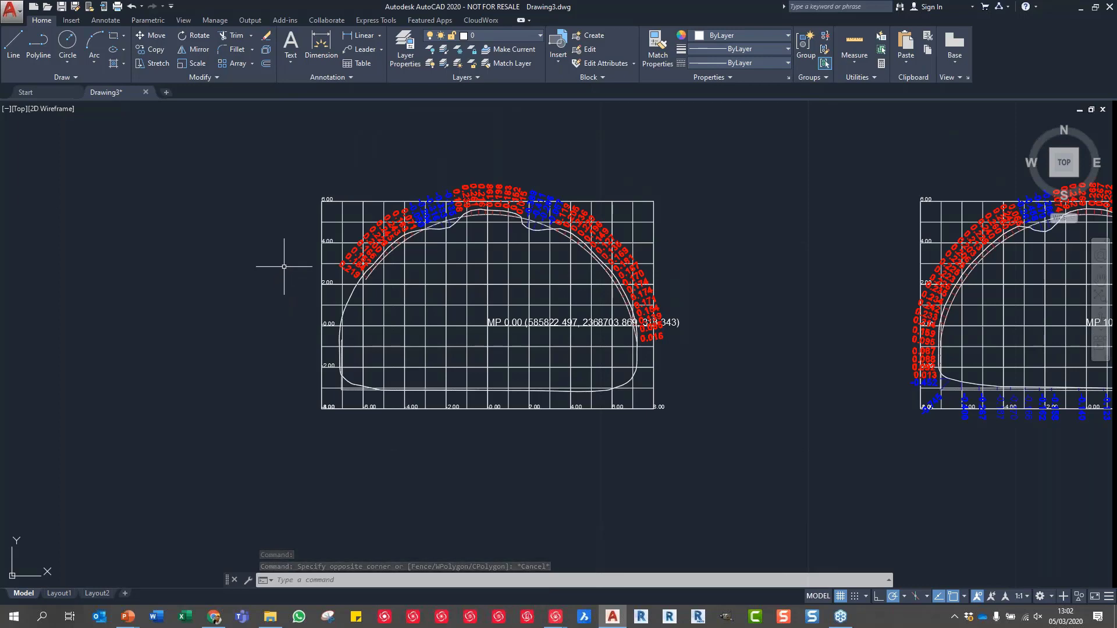
scroll(284, 266, down, 6)
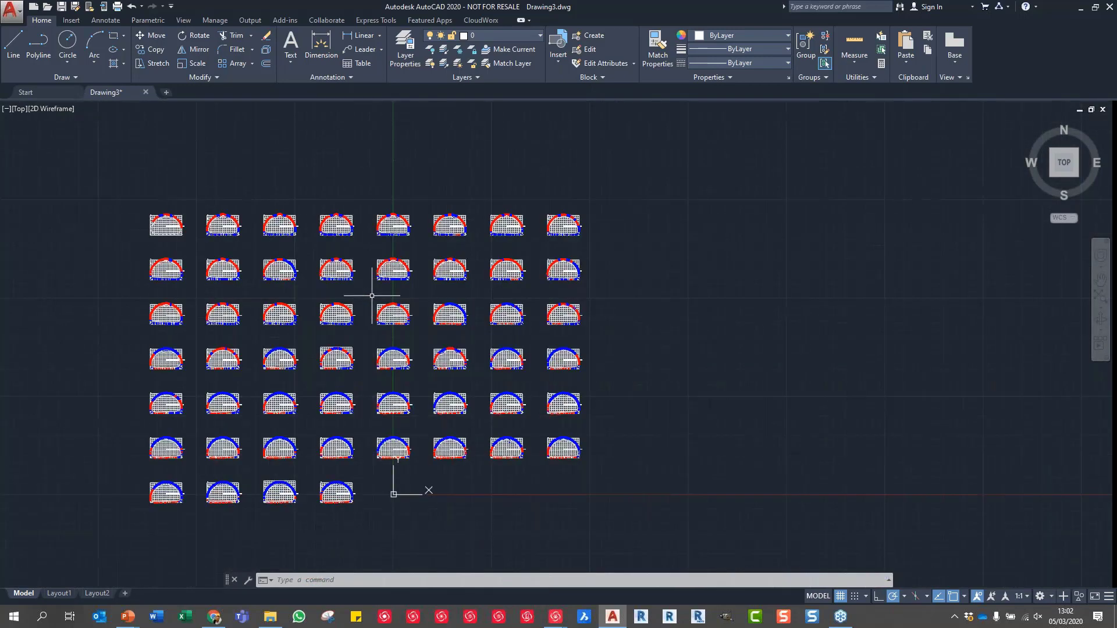
scroll(372, 296, up, 2)
middle_drag(372, 294, 473, 280)
scroll(483, 282, down, 2)
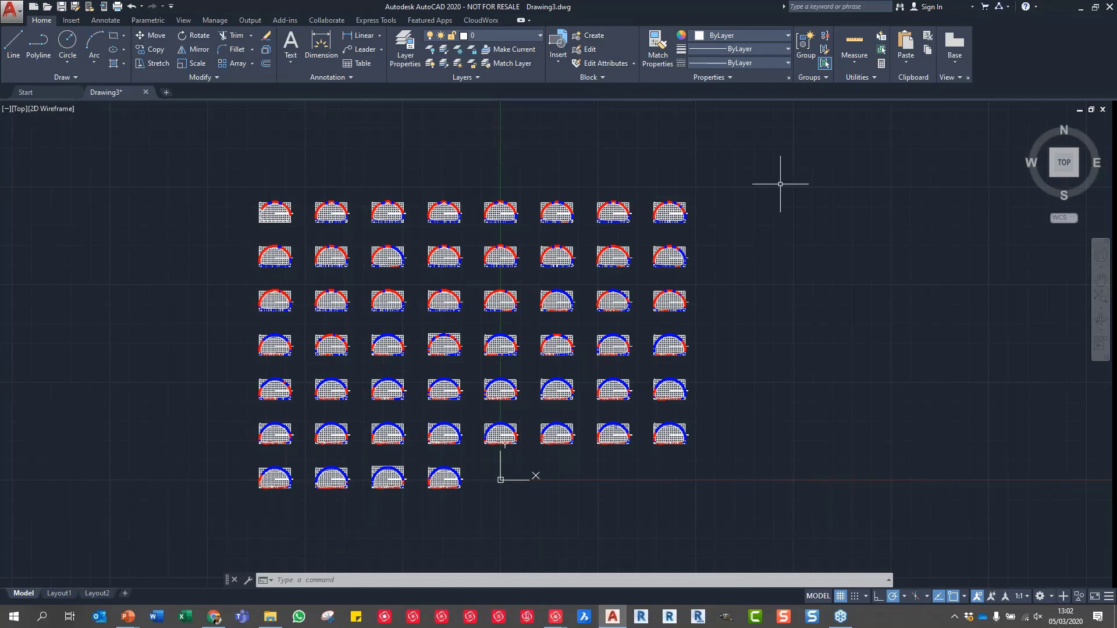
click(1084, 10)
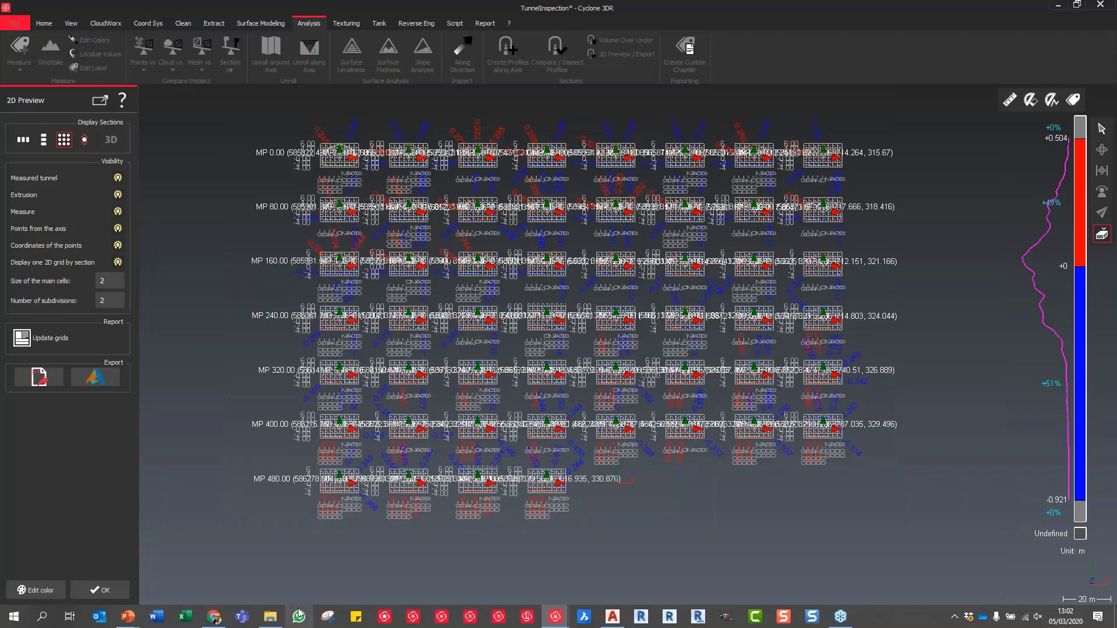
Step: Close the 2D sections preview to return to the colour-mapped 3D tunnel
click(99, 590)
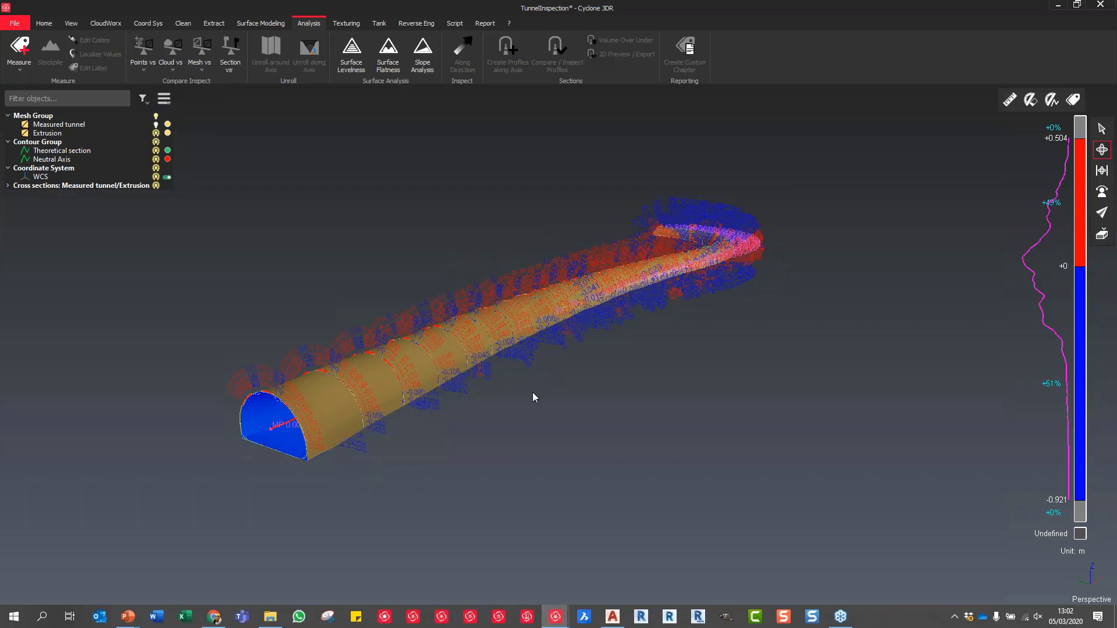
key(super+Tab)
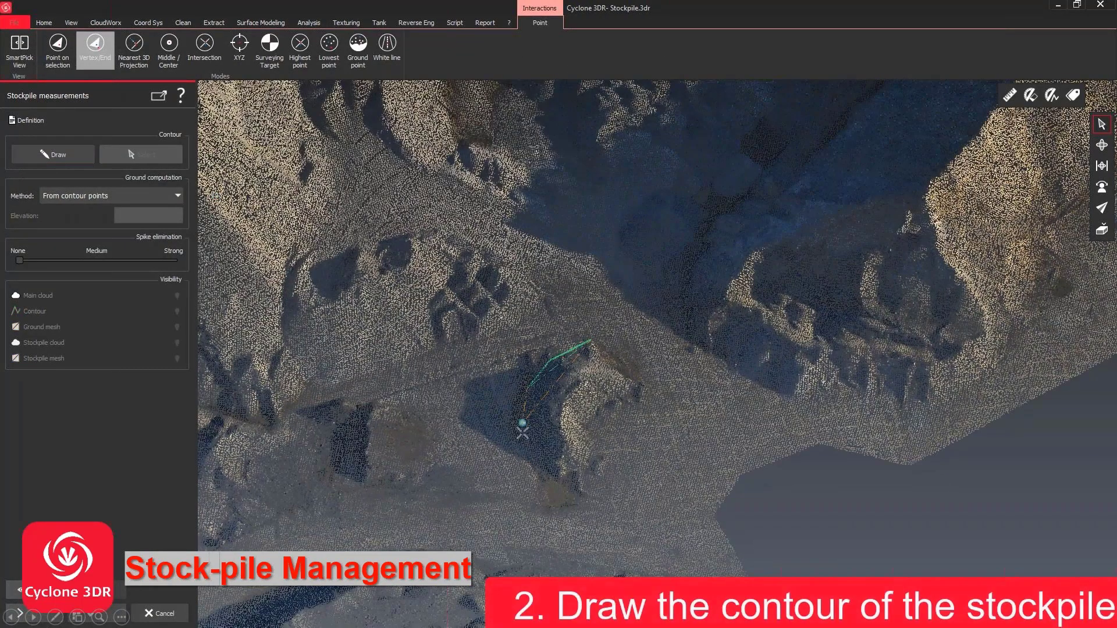
Step: Outline the central stockpile with an eight-point contour and close it
click(524, 432)
click(537, 469)
click(568, 490)
click(588, 494)
click(602, 462)
click(600, 417)
click(647, 387)
click(624, 357)
right_click(626, 356)
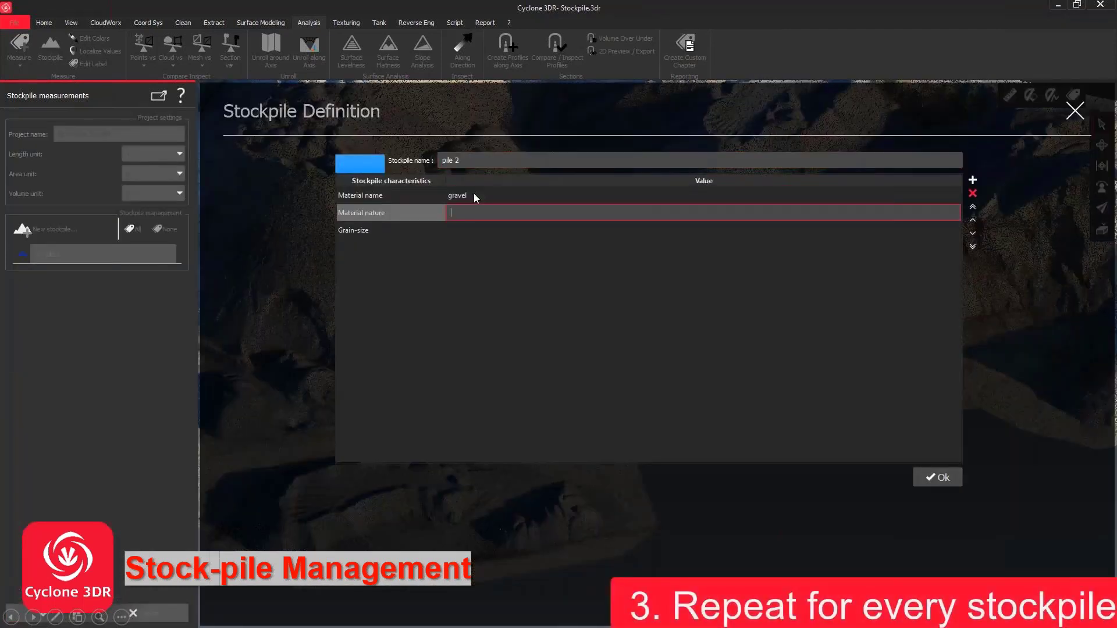
Step: Define pile 2 as 10001, gravel, grain-size 4/6, then begin outlining the lower stockpile
click(473, 195)
text(10001)
key(Tab)
text(gravel)
key(Tab)
text(4/6)
key(Return)
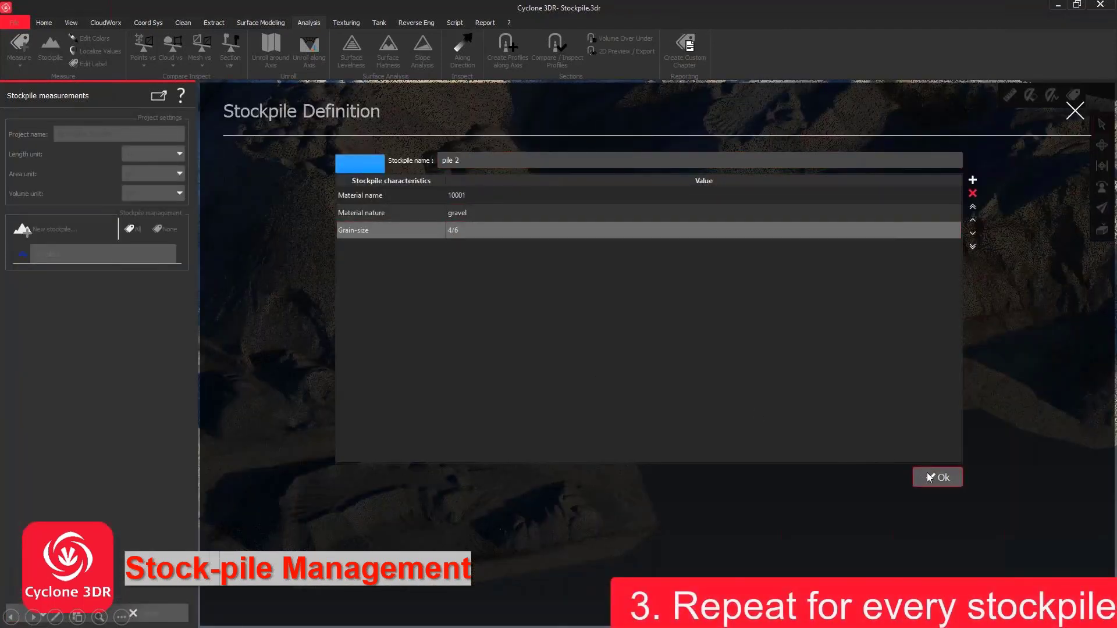
click(929, 477)
click(563, 480)
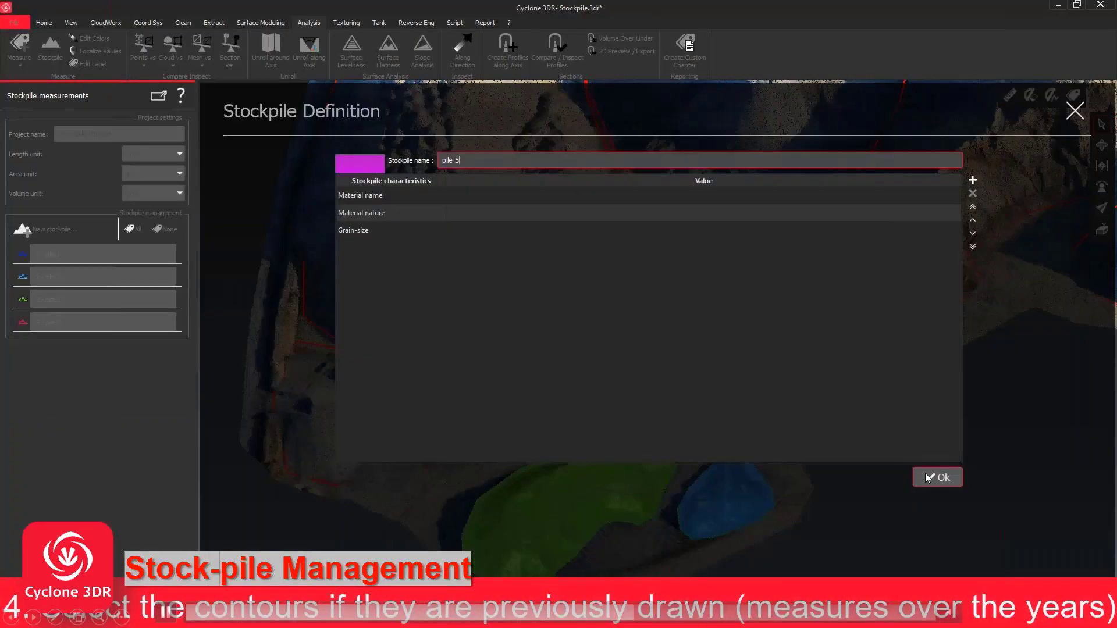
Step: Confirm the remaining stockpile definitions and update the Stockpile Project report data
click(928, 478)
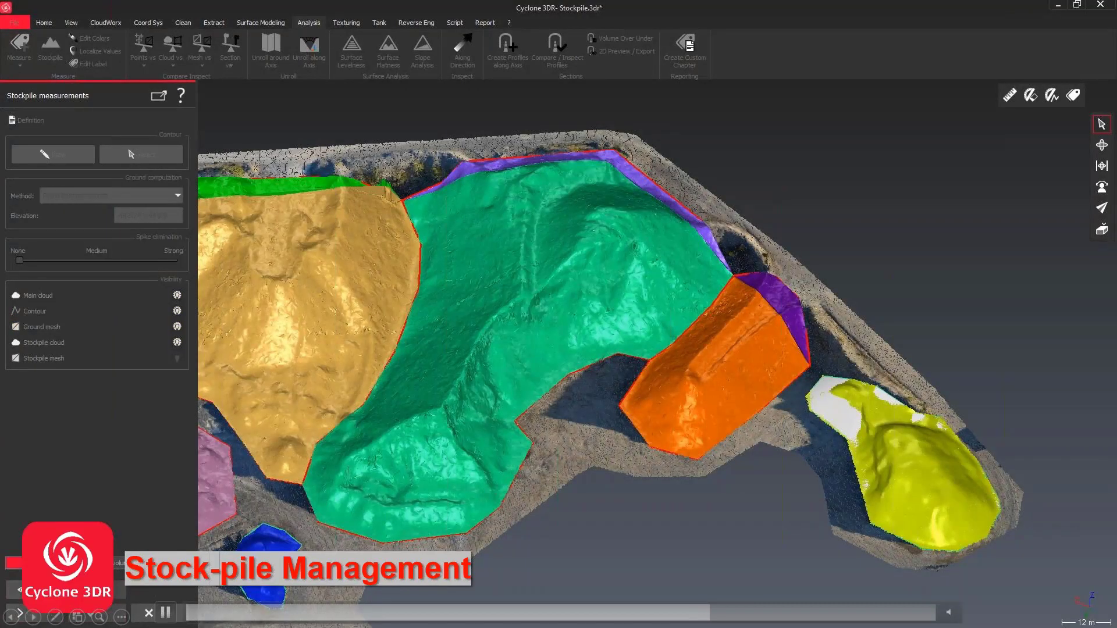
click(100, 618)
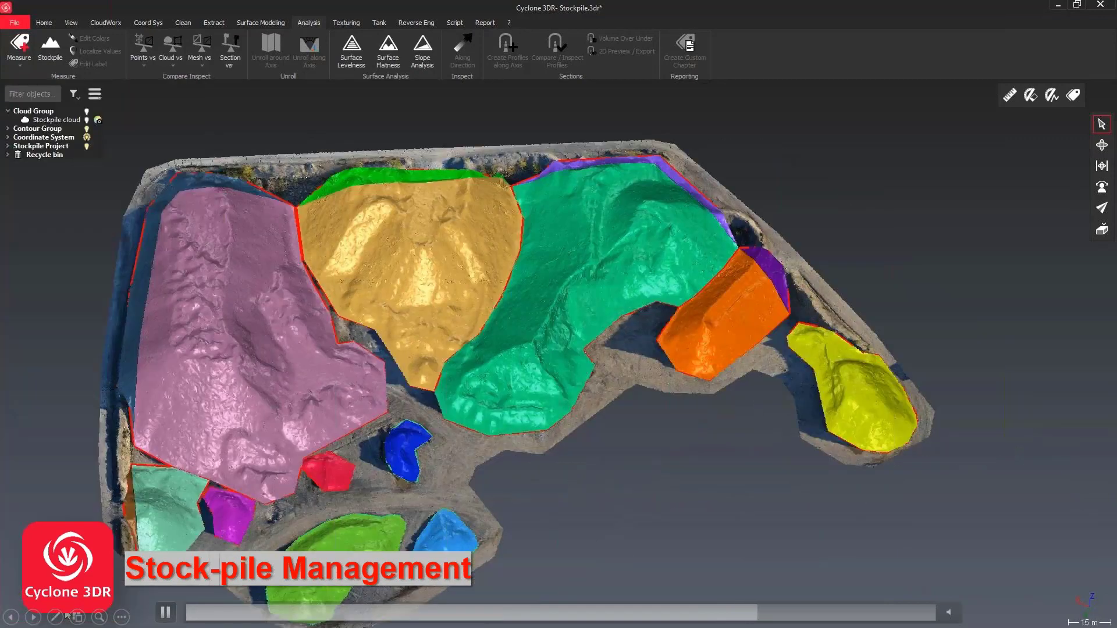
scroll(472, 427, up, 2)
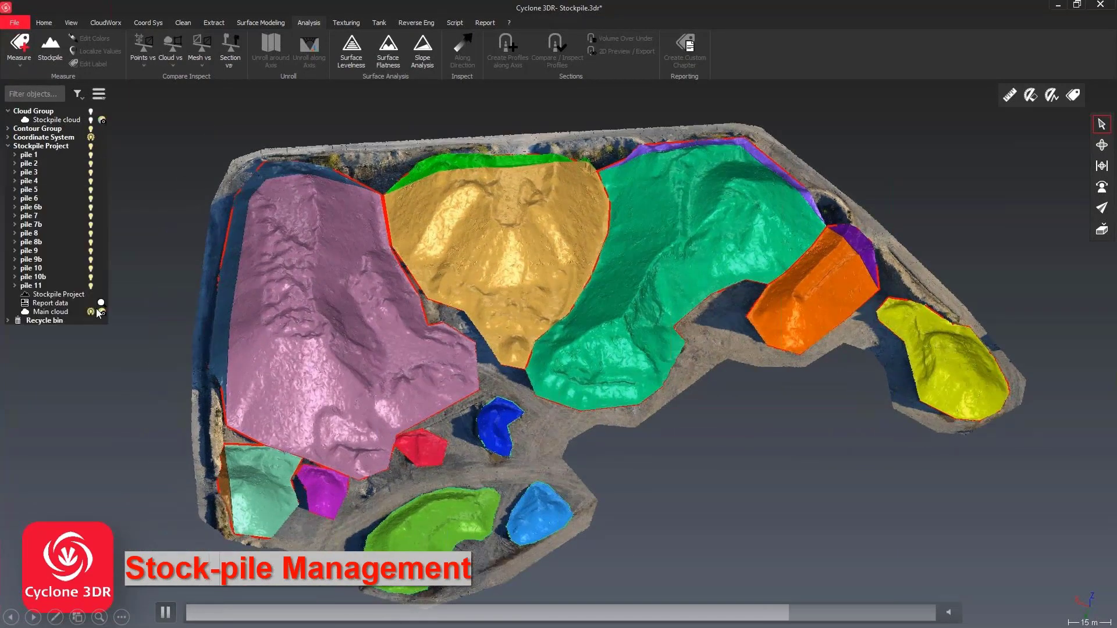
click(50, 303)
click(167, 348)
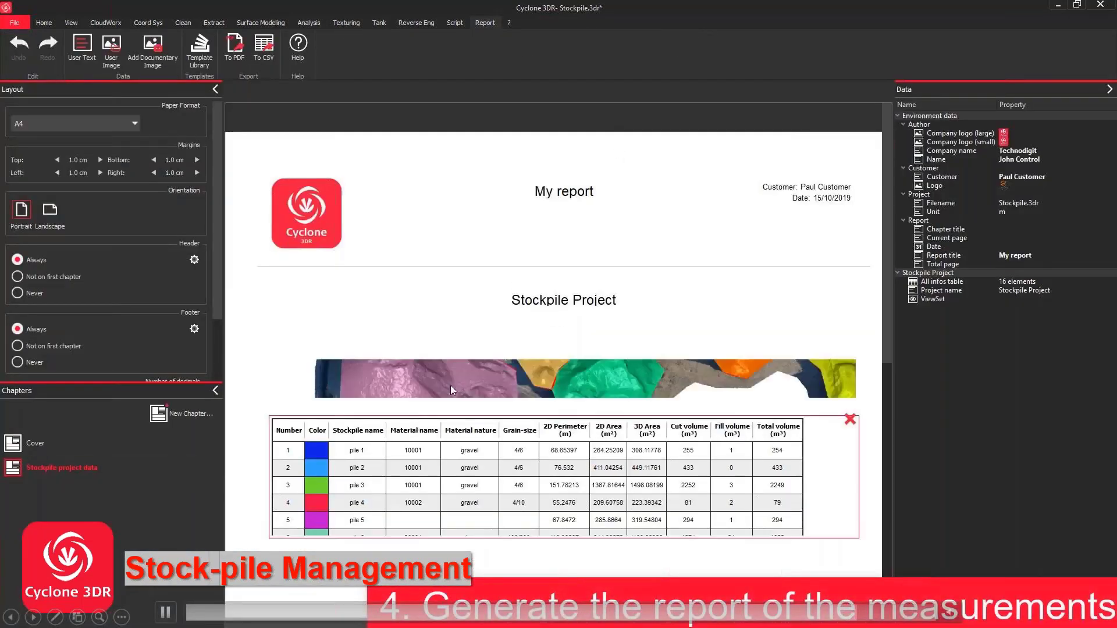
Step: Scroll down the Stockpile Project chapter to the table of pile areas and volumes
scroll(692, 244, down, 3)
scroll(692, 244, down, 5)
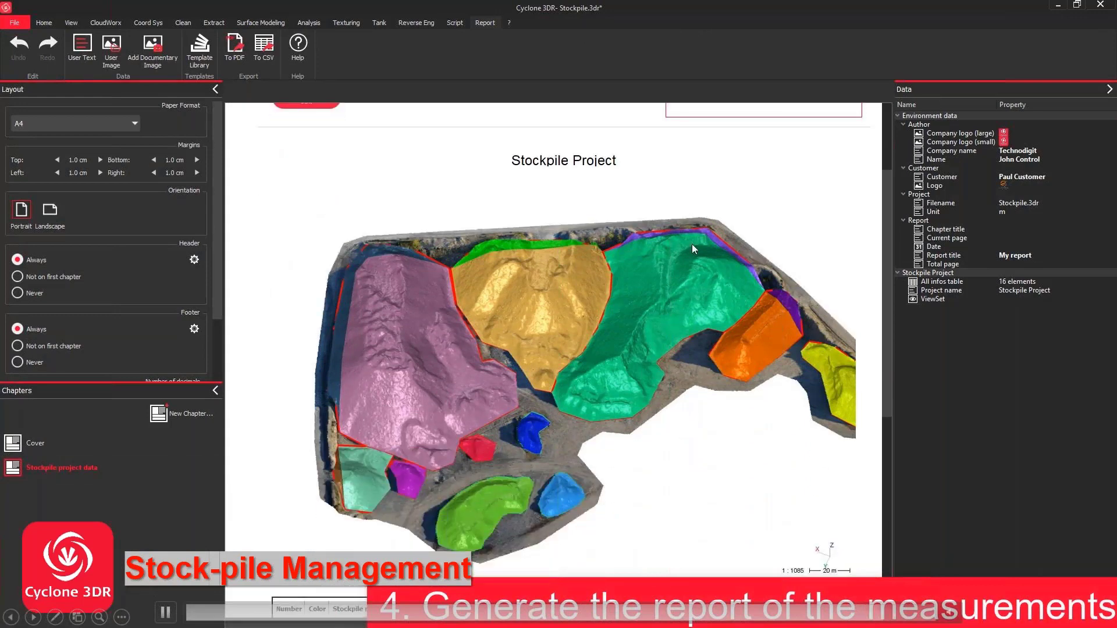
scroll(693, 244, down, 4)
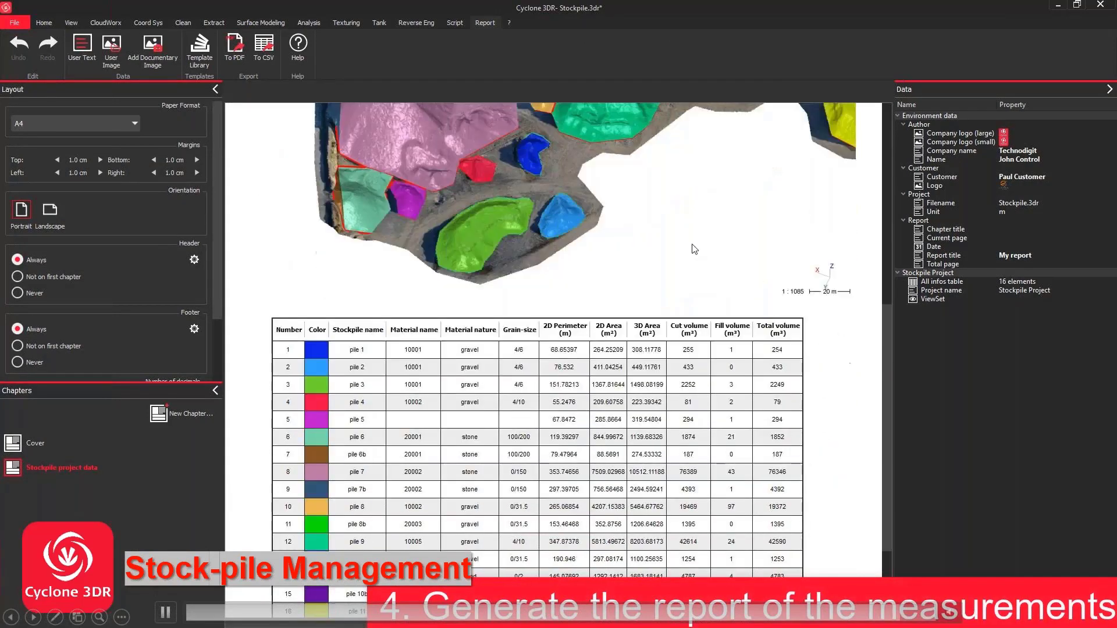